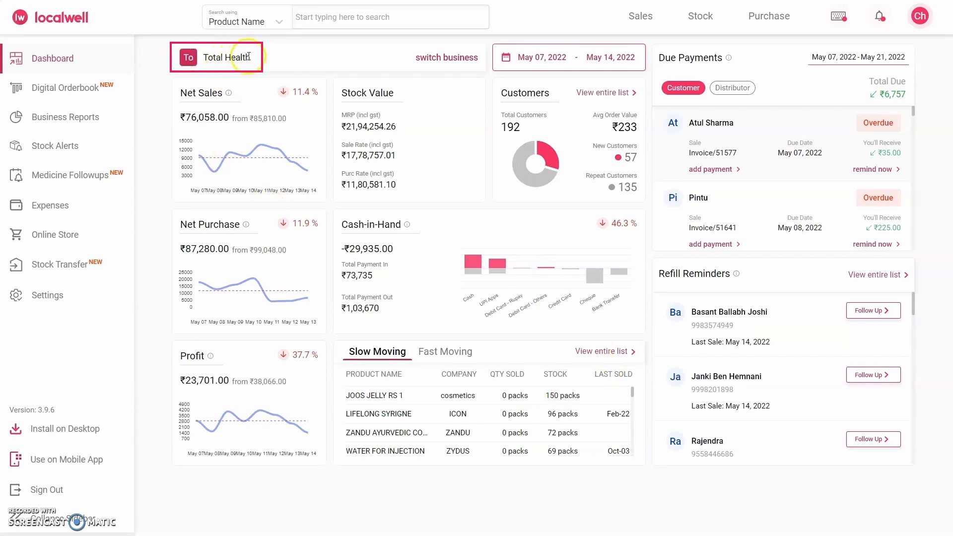
# - Show the dashboard for Apr 15 to May 14, 2022 and check the total, new and repeat customer counts
pyautogui.click(576, 58)
pyautogui.click(544, 129)
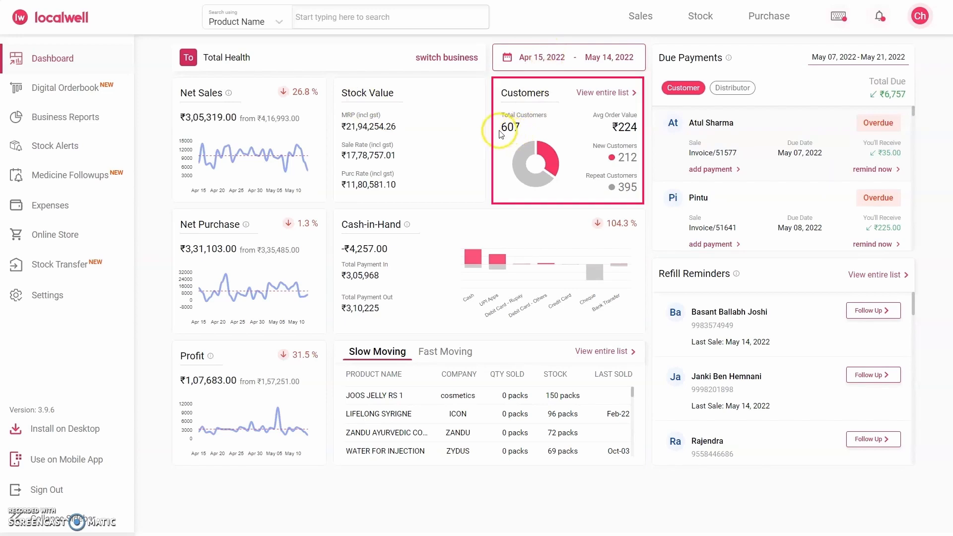
pyautogui.click(535, 124)
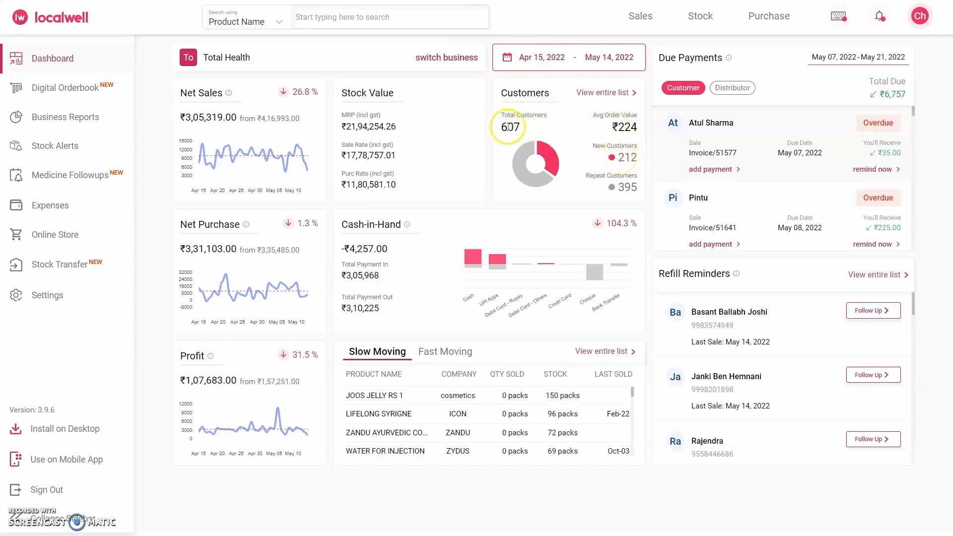
pyautogui.doubleClick(619, 157)
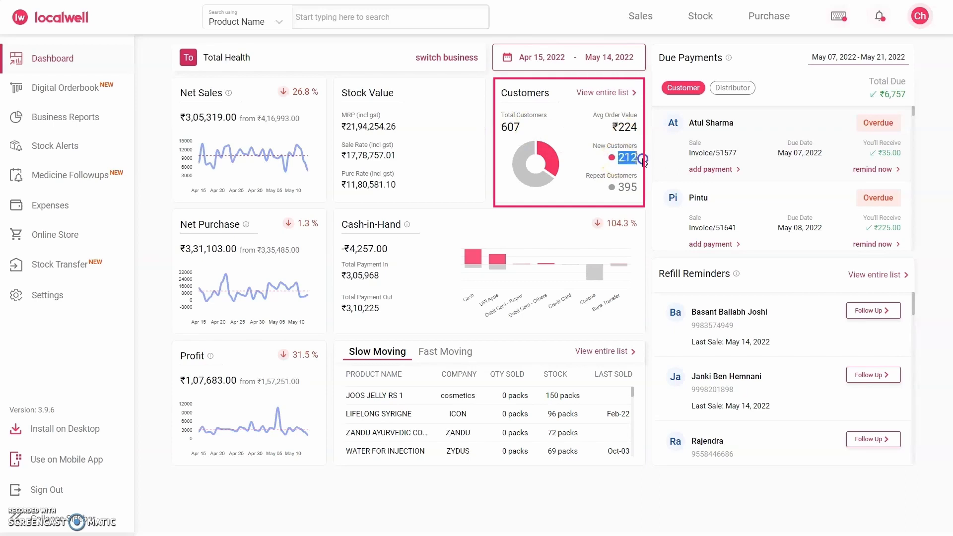
pyautogui.moveTo(556, 159)
pyautogui.moveTo(621, 184); pyautogui.dragTo(644, 185)
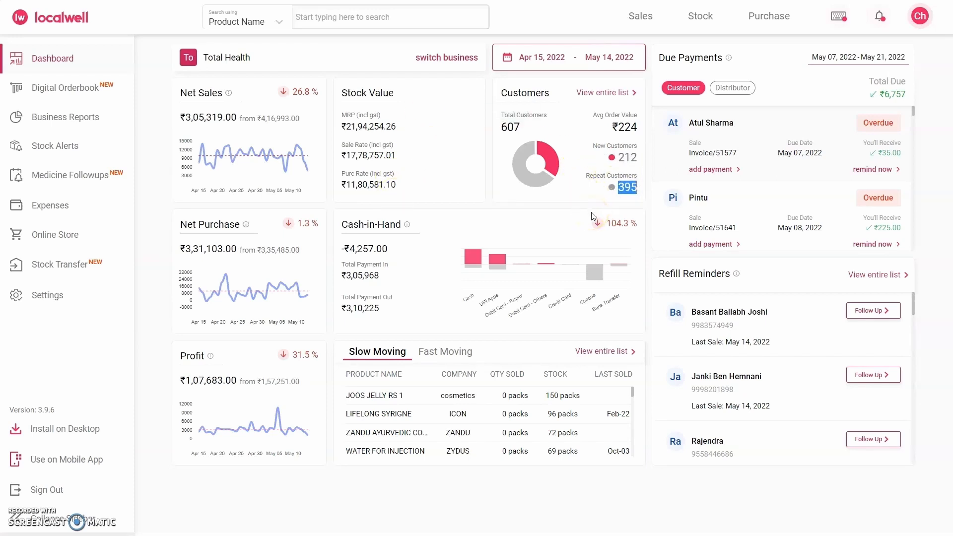
pyautogui.click(571, 199)
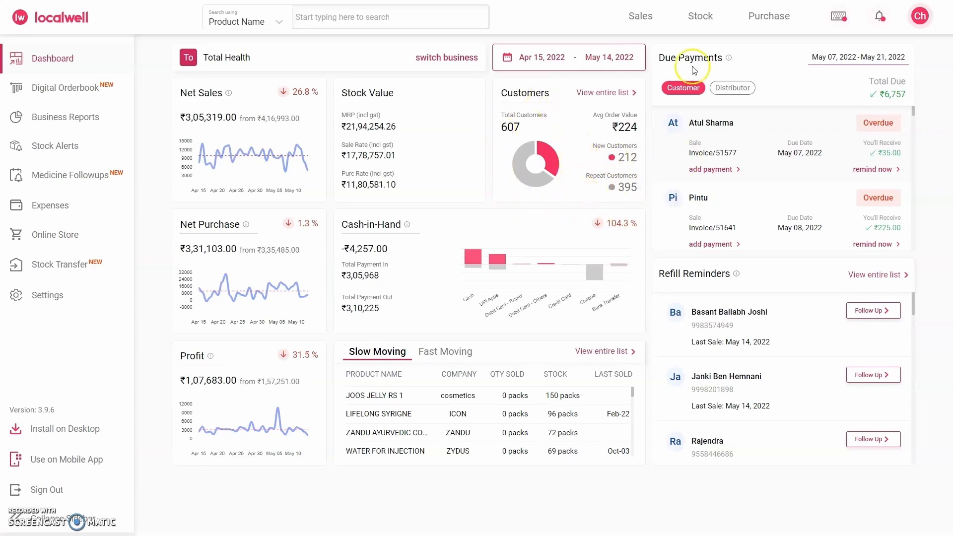
# - Start a new sale invoice and choose the first customer matching the name search
pyautogui.click(638, 17)
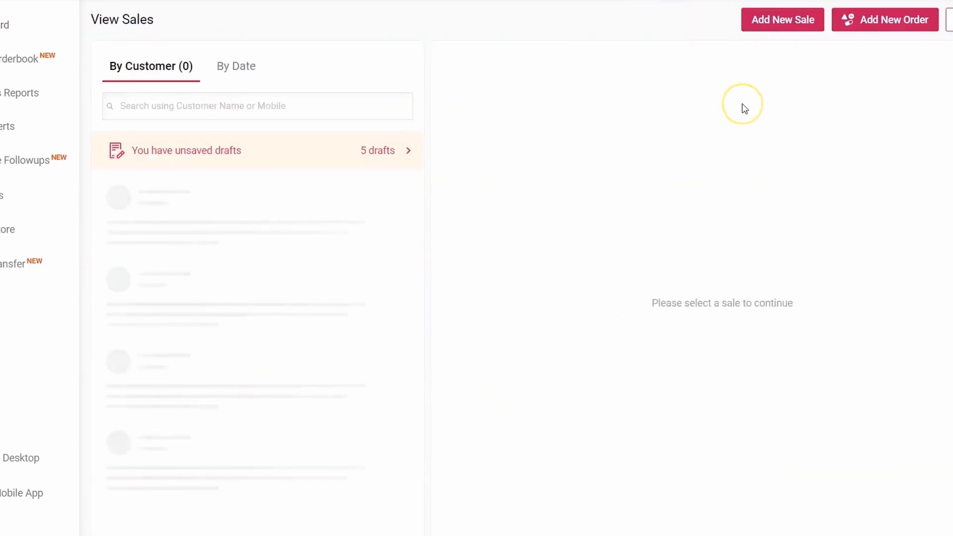
pyautogui.click(772, 23)
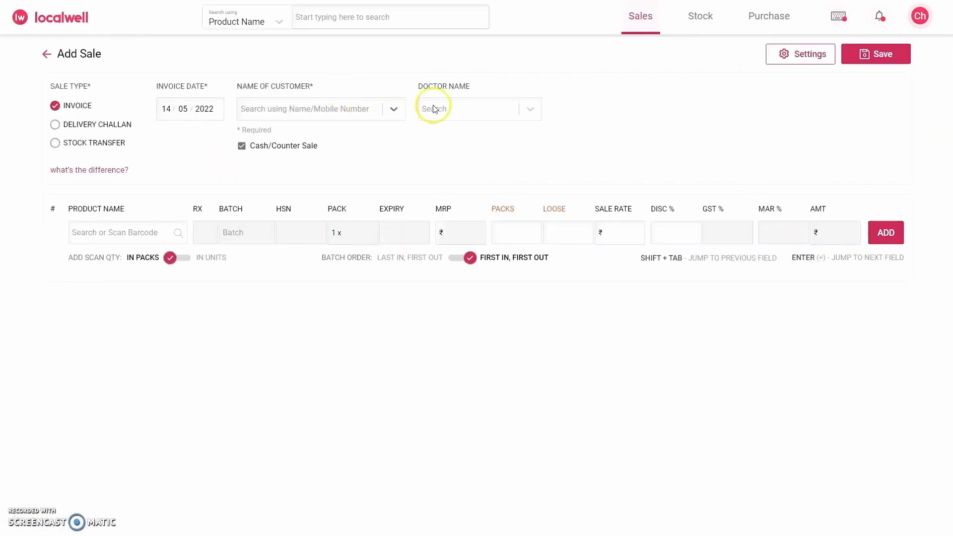
pyautogui.write('vanda')
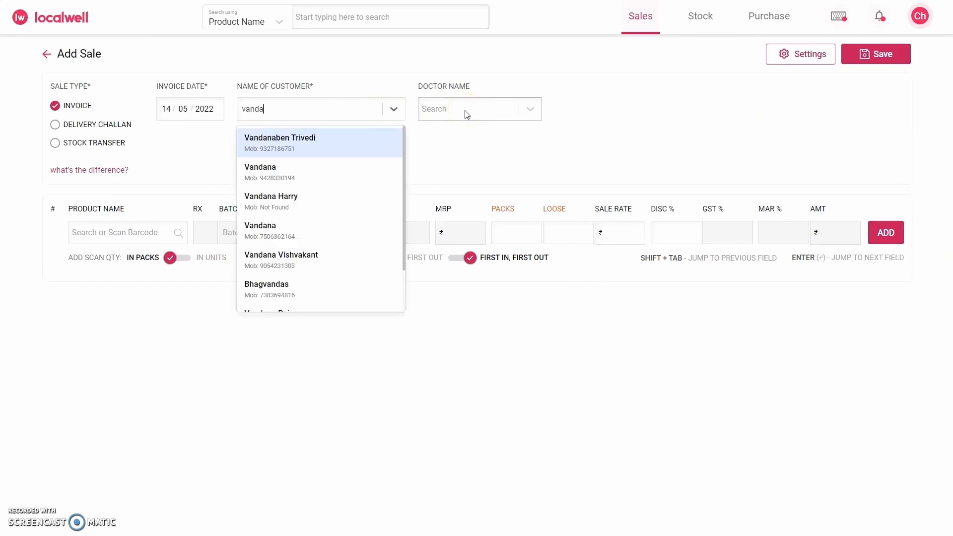
pyautogui.press('Return')
# - Add 1 pack of CLONAZ MD 0.5 MG to the sale from the first listed batch, MT215367
pyautogui.write('clona')
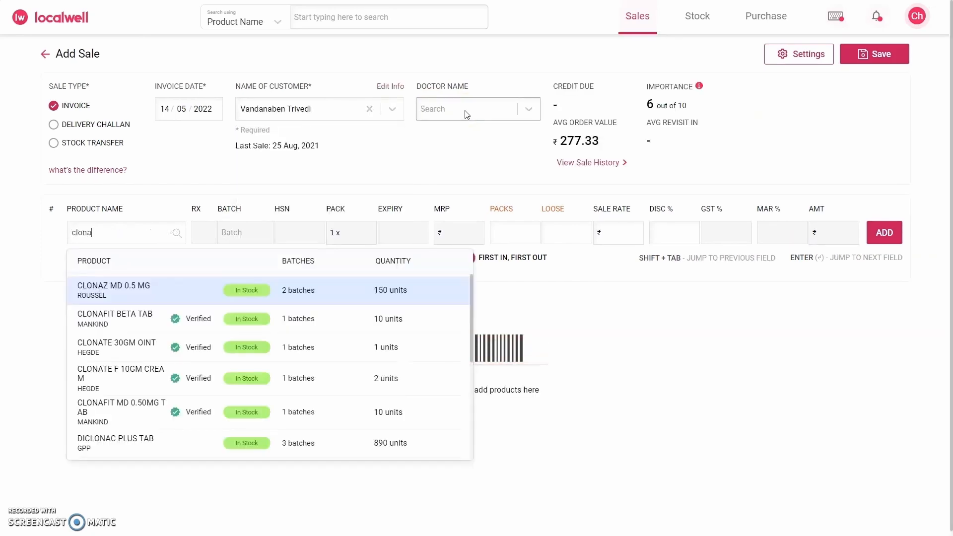
pyautogui.press('Return')
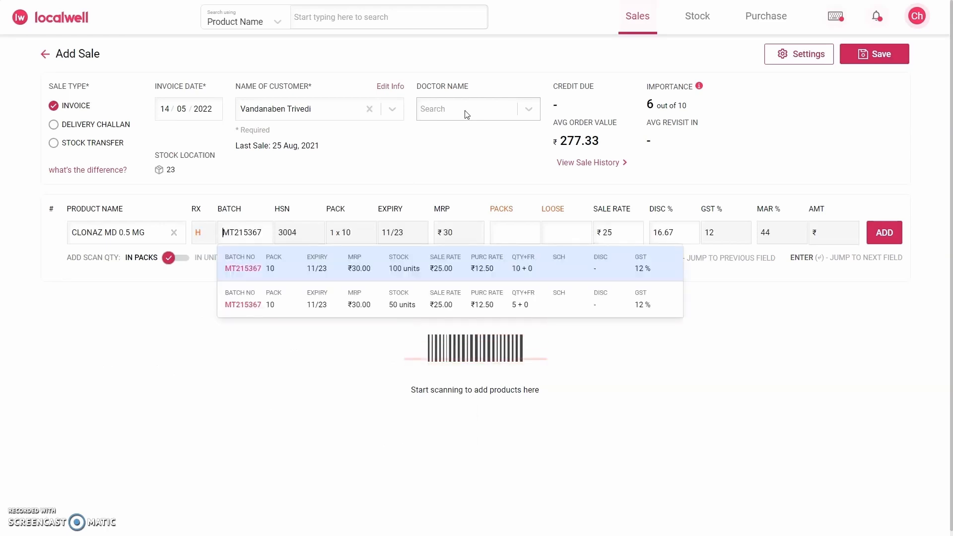
pyautogui.press('Return')
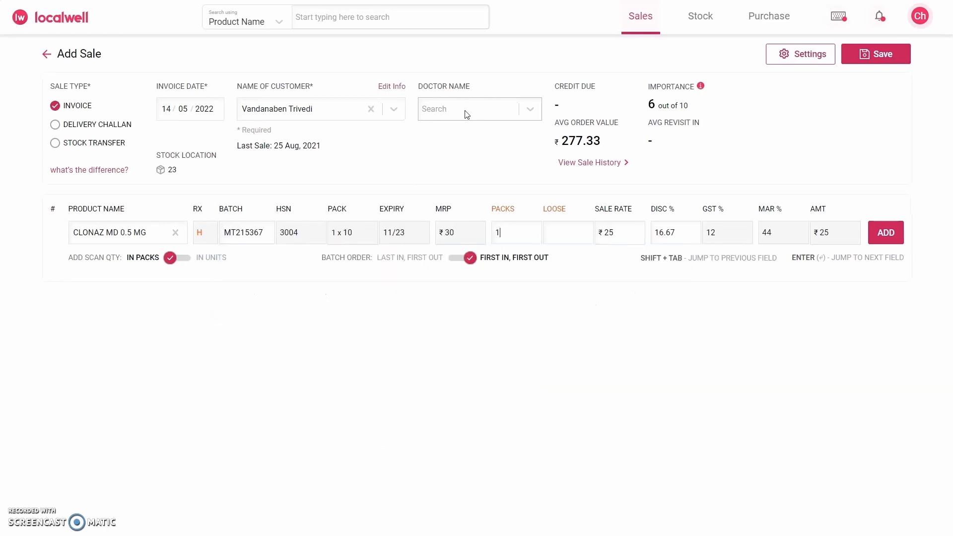
pyautogui.press('Return')
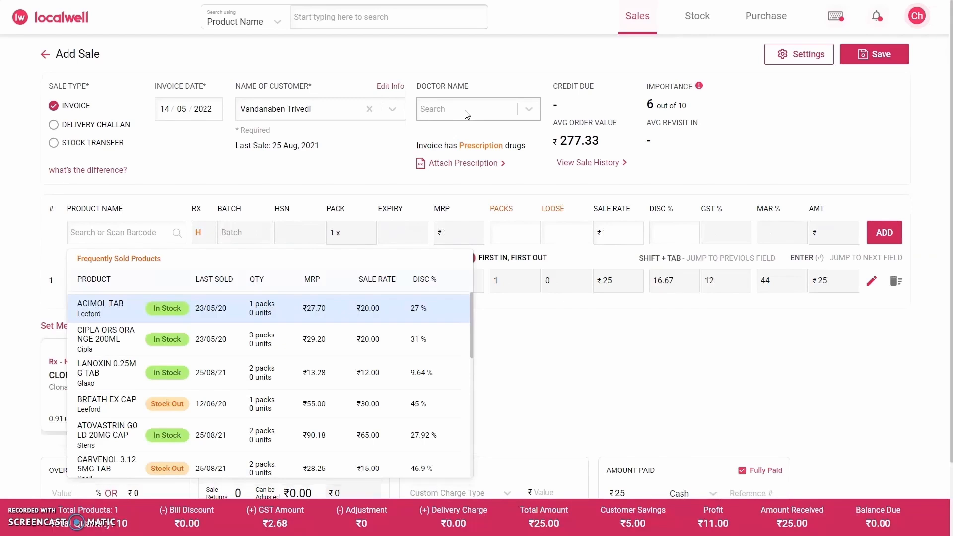
pyautogui.press('Escape')
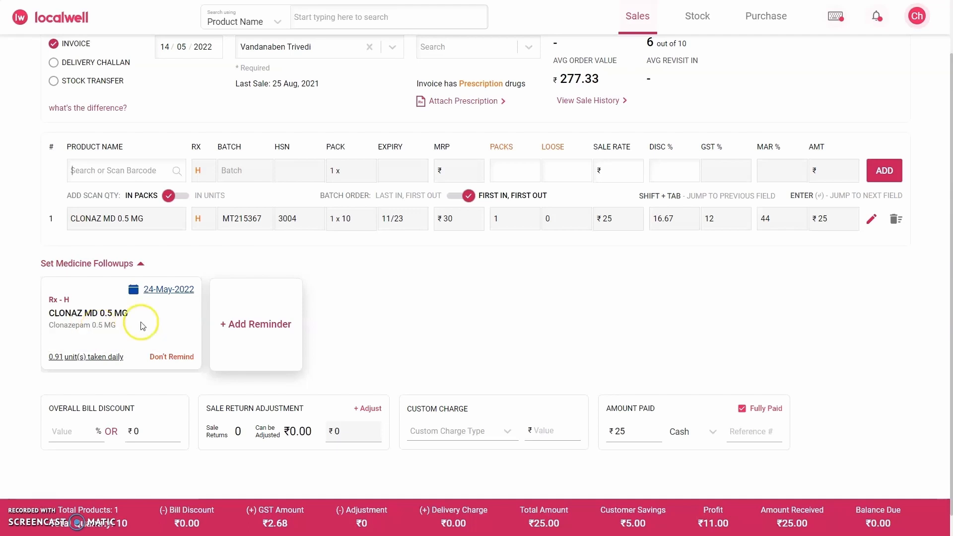
# - Check the CLONAZ MD 0.5 MG follow-up's daily consumption against the pack size and quantity on its sale line
pyautogui.click(44, 366)
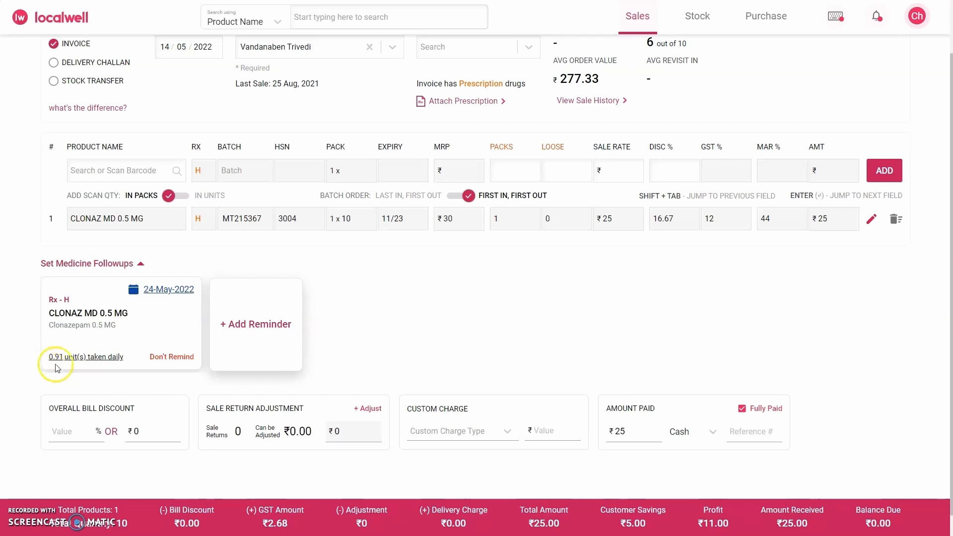
pyautogui.moveTo(114, 365)
pyautogui.click(498, 222)
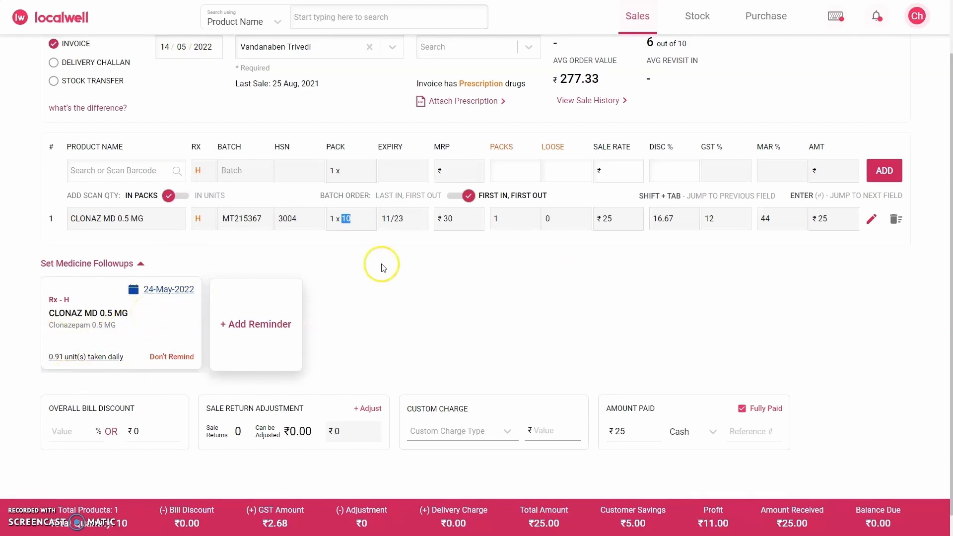
# - Add 1 pack of GLYCOMET GP 1MG TAB from batch 48014981 to the sale
pyautogui.click(112, 172)
pyautogui.write('glycomet')
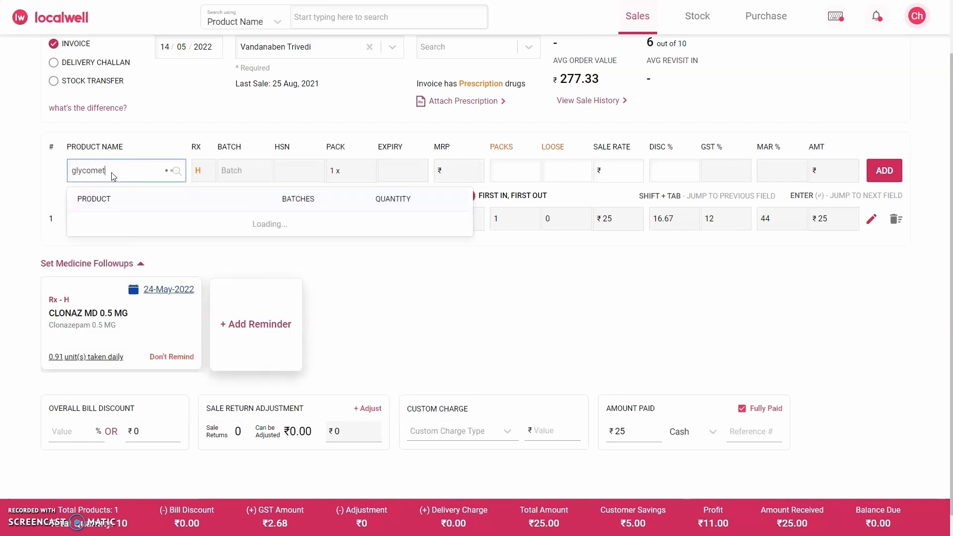
pyautogui.press('Down')
pyautogui.press('Down')
pyautogui.press('Down')
pyautogui.press('Return')
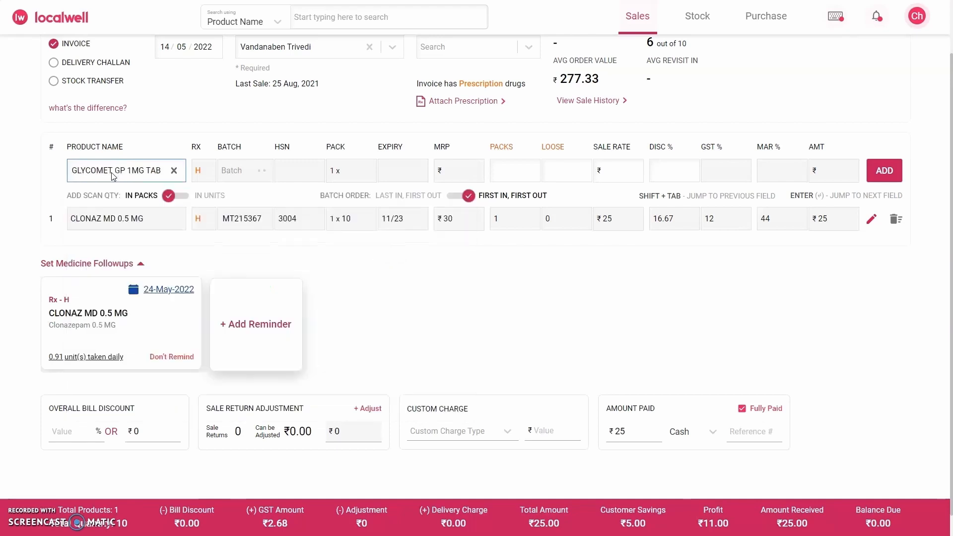
pyautogui.press('Return')
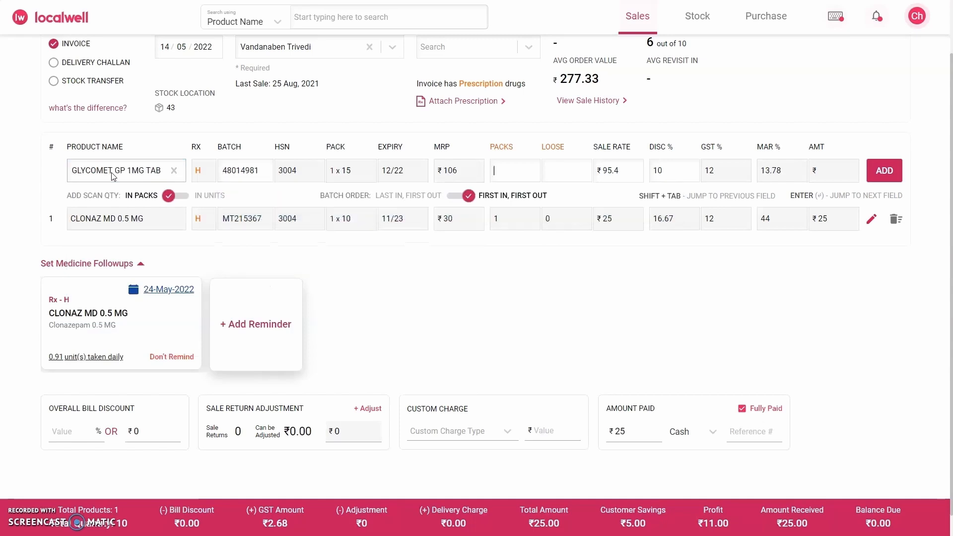
pyautogui.press('Return')
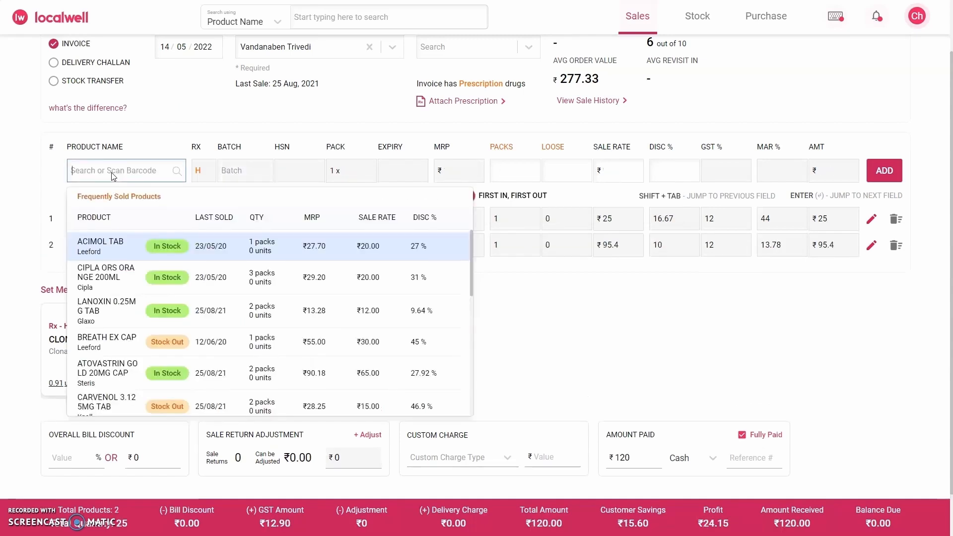
pyautogui.press('Escape')
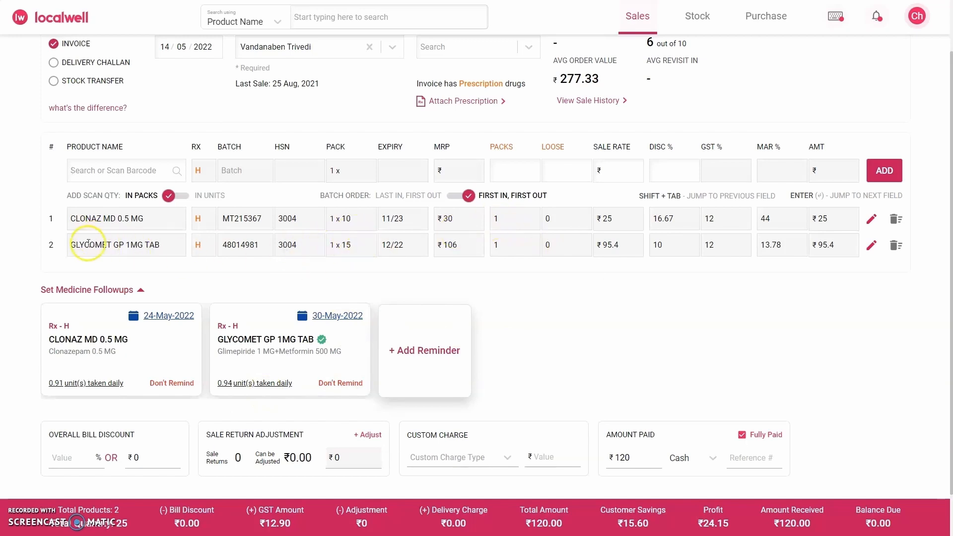
# - Review the GLYCOMET GP 1MG TAB line's pack size and quantity together with its medicine follow-up reminder
pyautogui.moveTo(76, 245); pyautogui.dragTo(152, 258)
pyautogui.click(344, 245)
pyautogui.click(493, 246)
pyautogui.click(337, 338)
pyautogui.scroll(2, 649, 289)
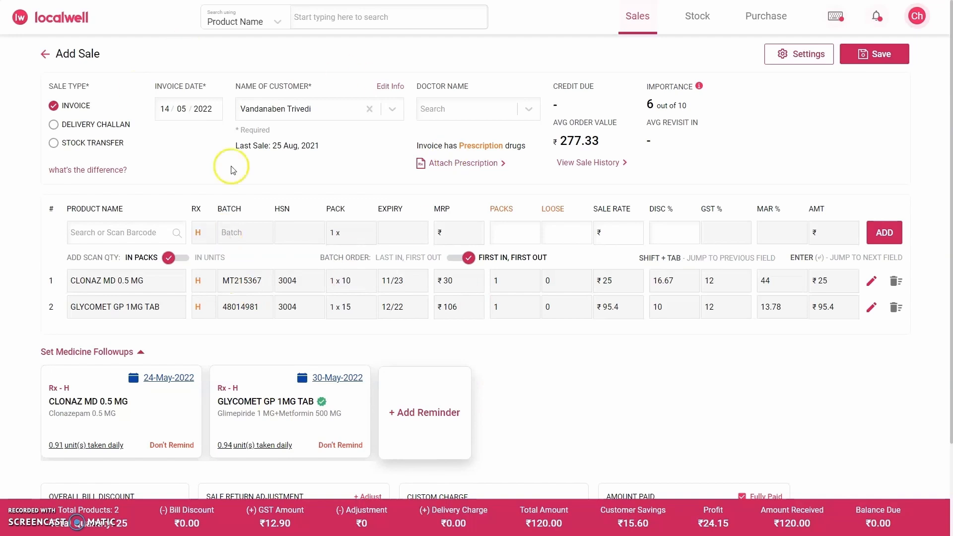
# - Leave the new sale as an unsaved draft and return to the dashboard
pyautogui.click(48, 54)
pyautogui.click(418, 295)
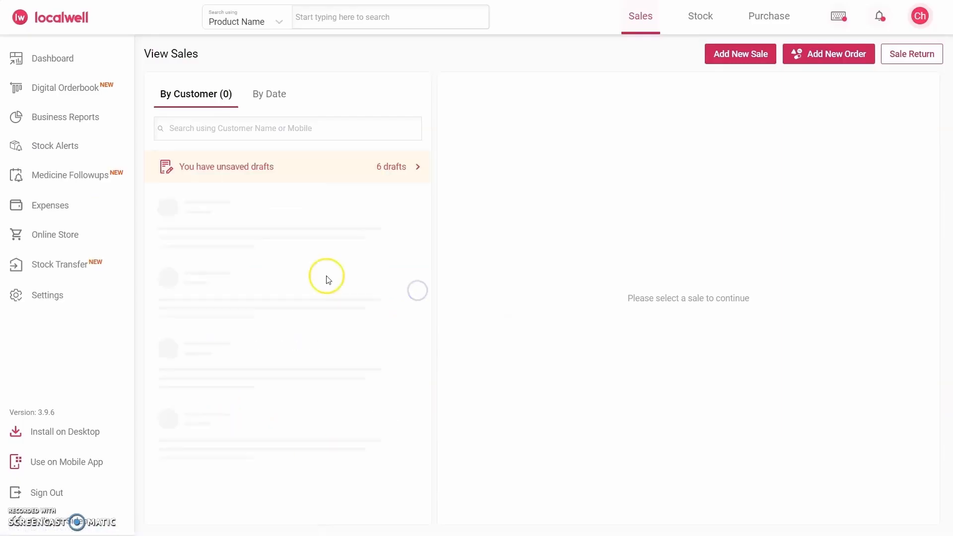
pyautogui.click(68, 59)
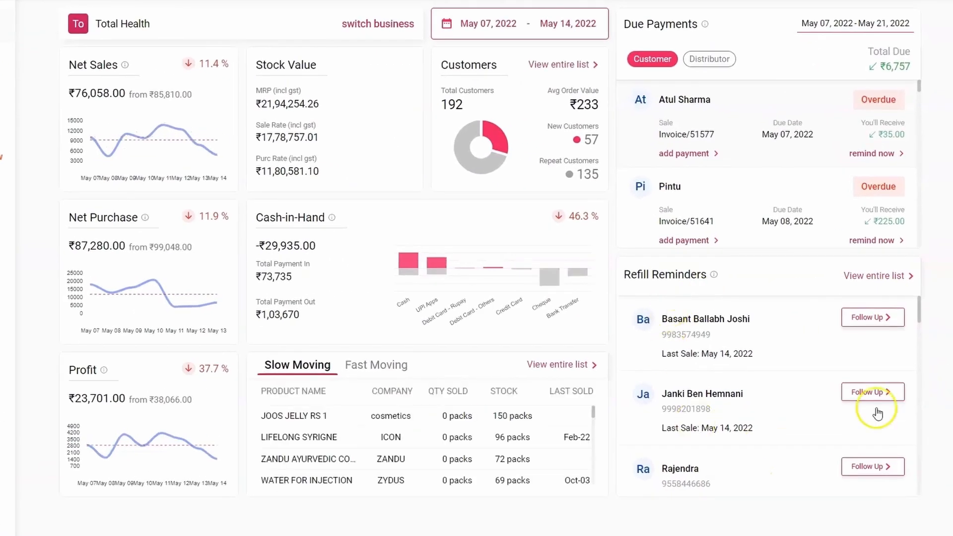
# - Open the patient follow-ups from the refill reminders at 90% page zoom and show the second expired patient's details
pyautogui.click(872, 393)
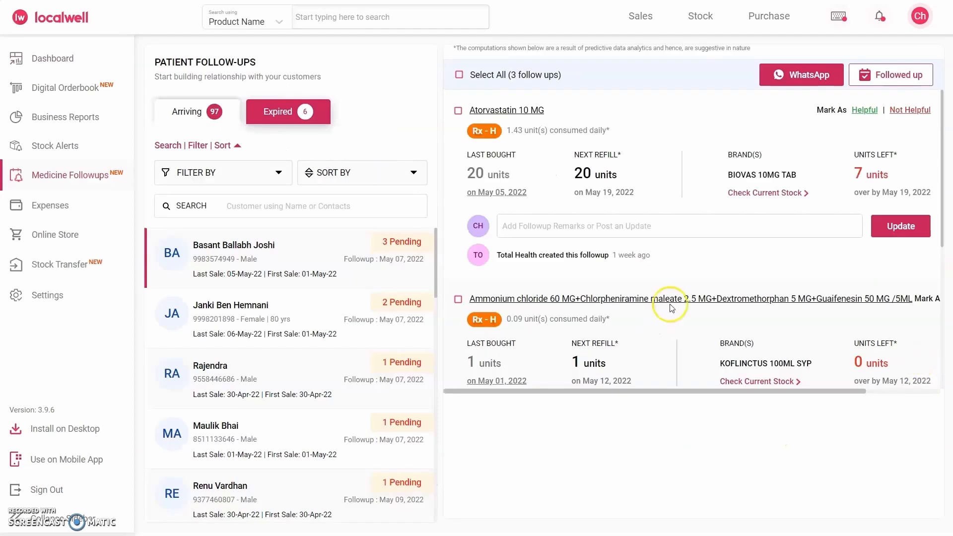
pyautogui.hotkey('ctrl', '-')
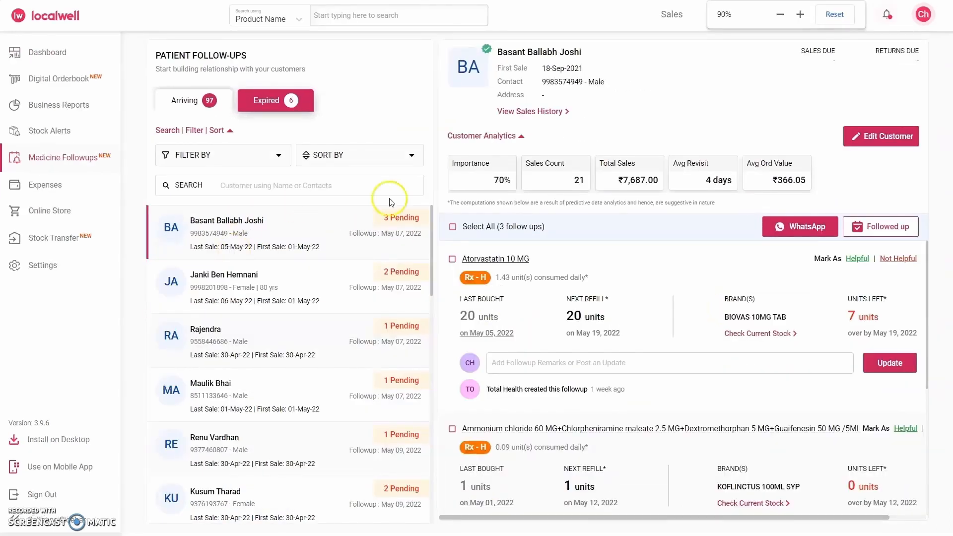
pyautogui.click(259, 283)
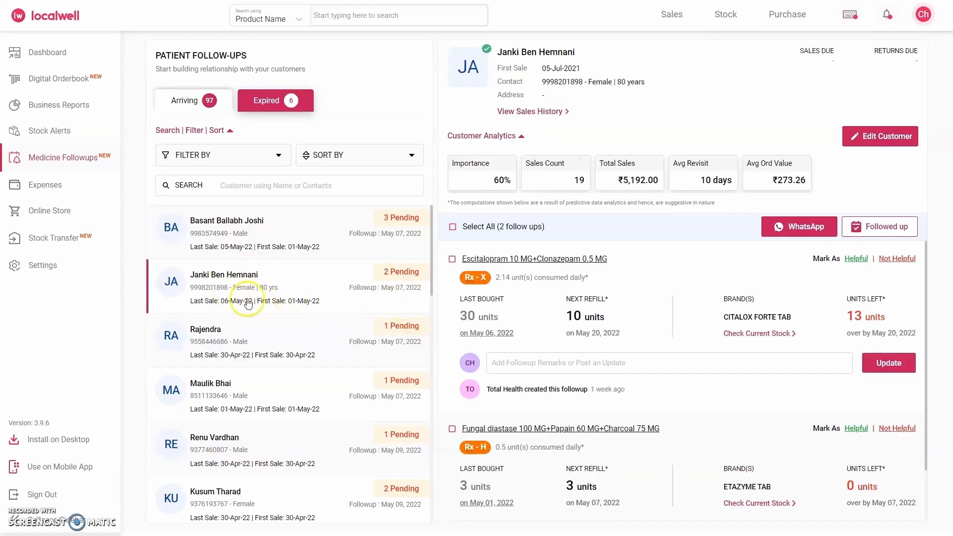
pyautogui.click(253, 279)
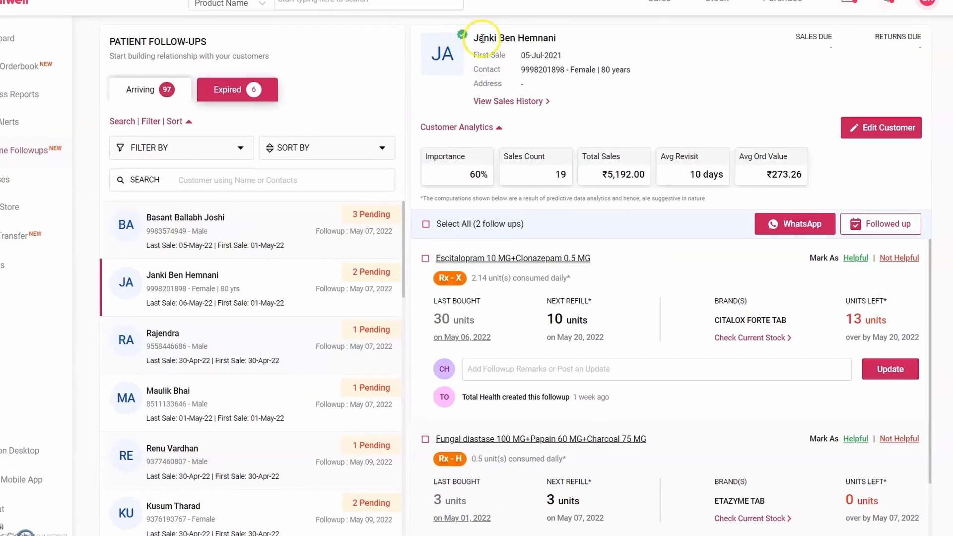
# - Examine the selected patient's name, first sale date, age and gender in the profile
pyautogui.moveTo(474, 39); pyautogui.dragTo(555, 39)
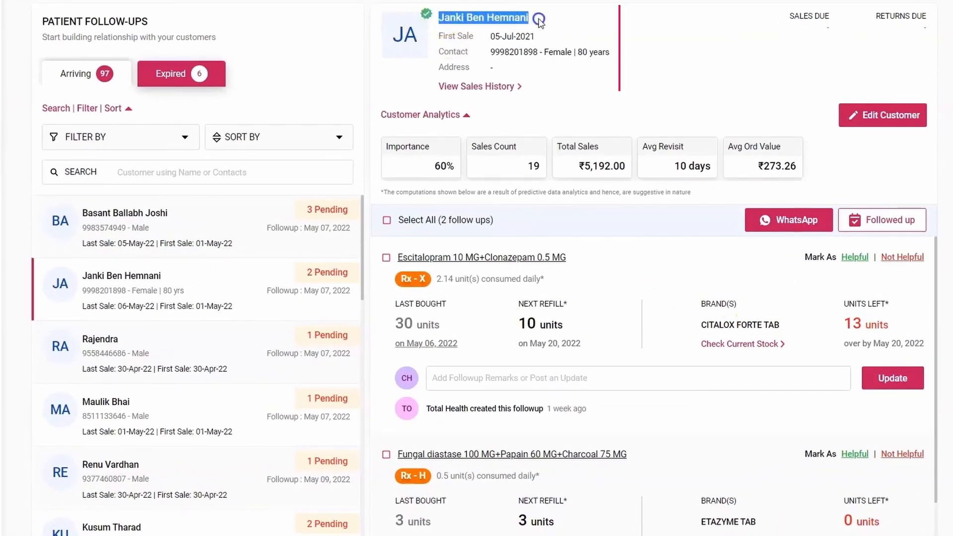
pyautogui.moveTo(491, 36); pyautogui.dragTo(533, 38)
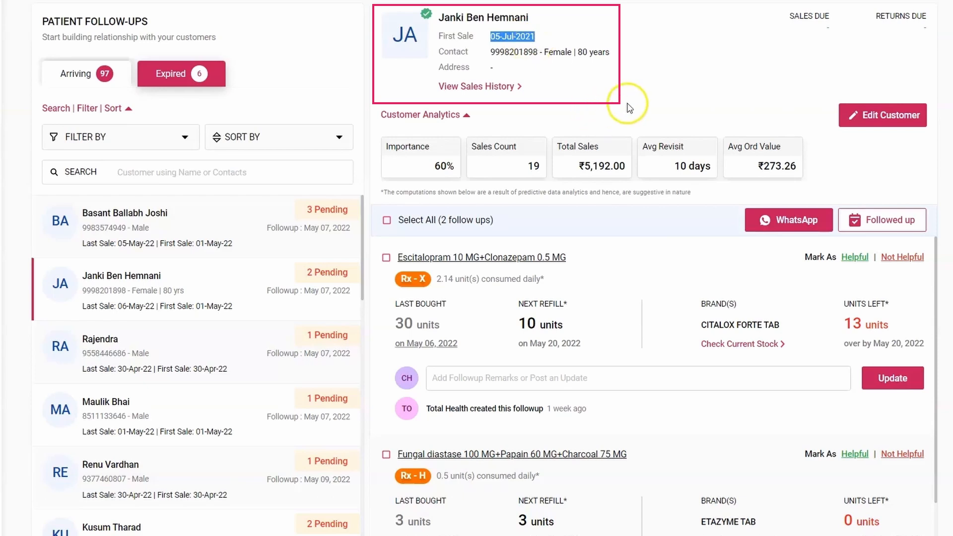
pyautogui.click(579, 51)
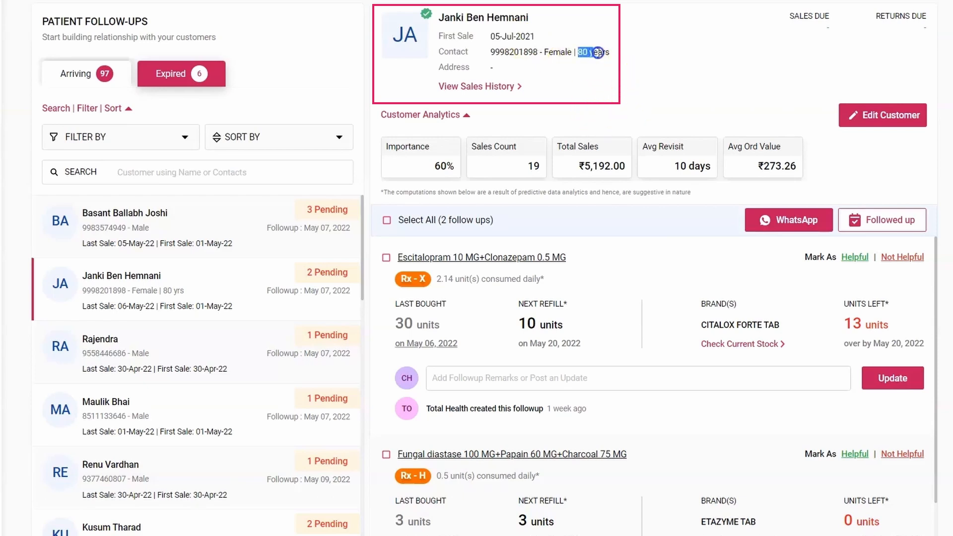
pyautogui.doubleClick(560, 53)
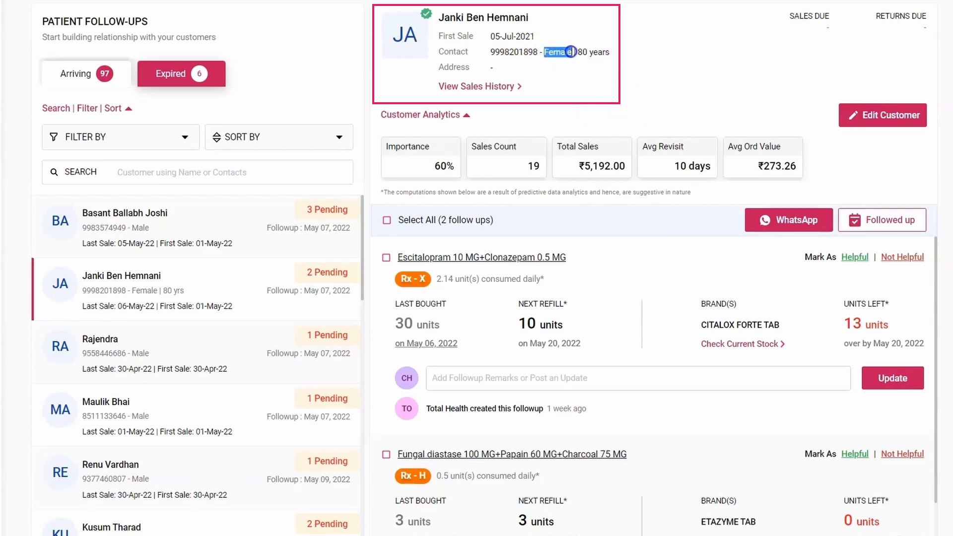
pyautogui.click(635, 74)
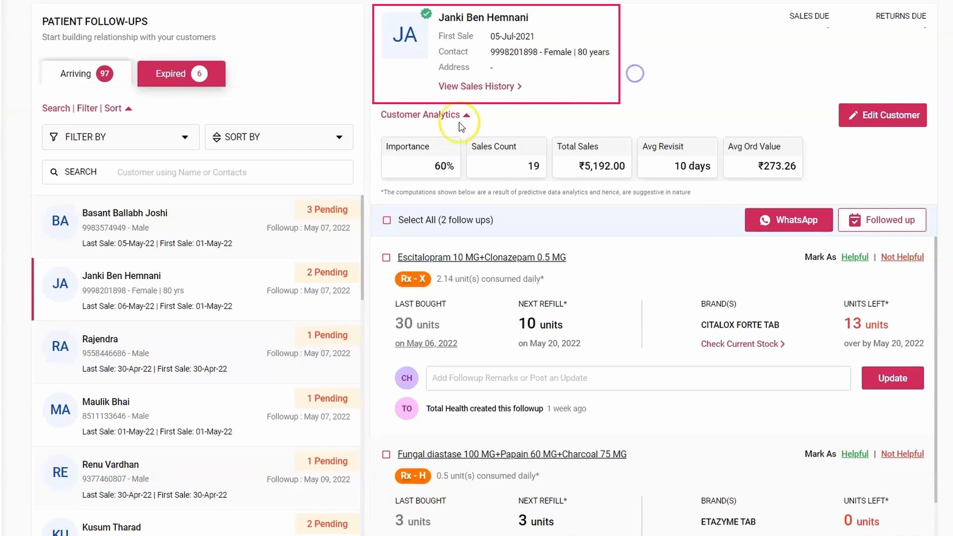
# - Review the patient's importance, total sales and average revisit figures, and collapse Customer Analytics
pyautogui.click(428, 168)
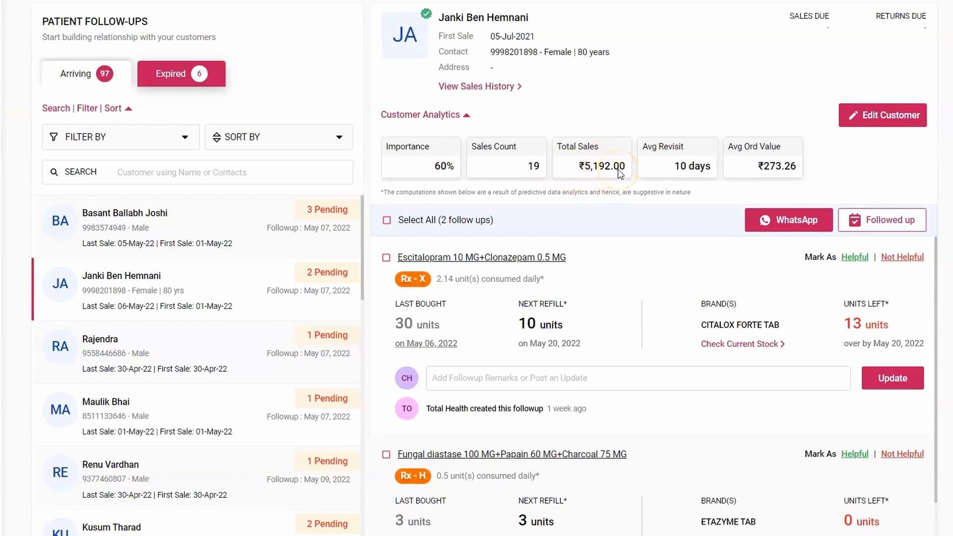
pyautogui.click(672, 170)
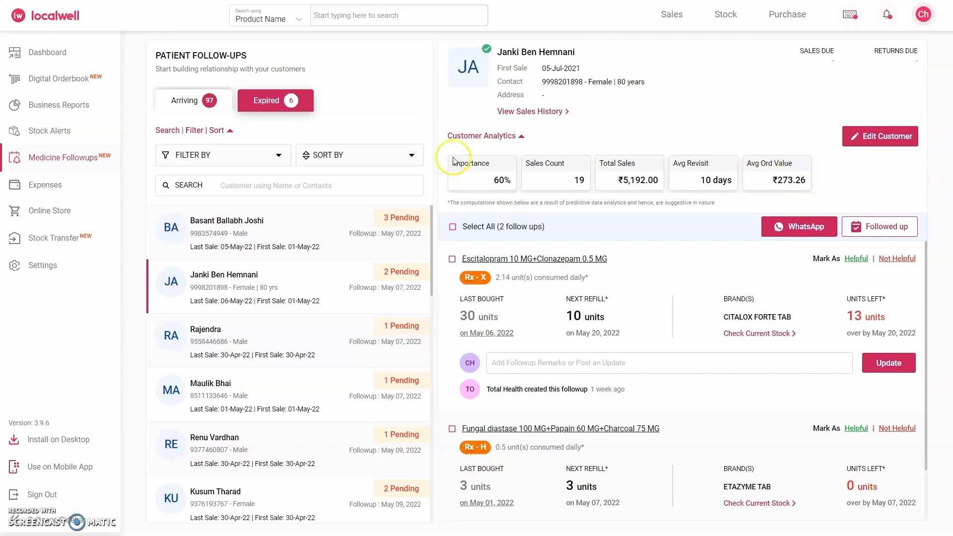
pyautogui.click(494, 136)
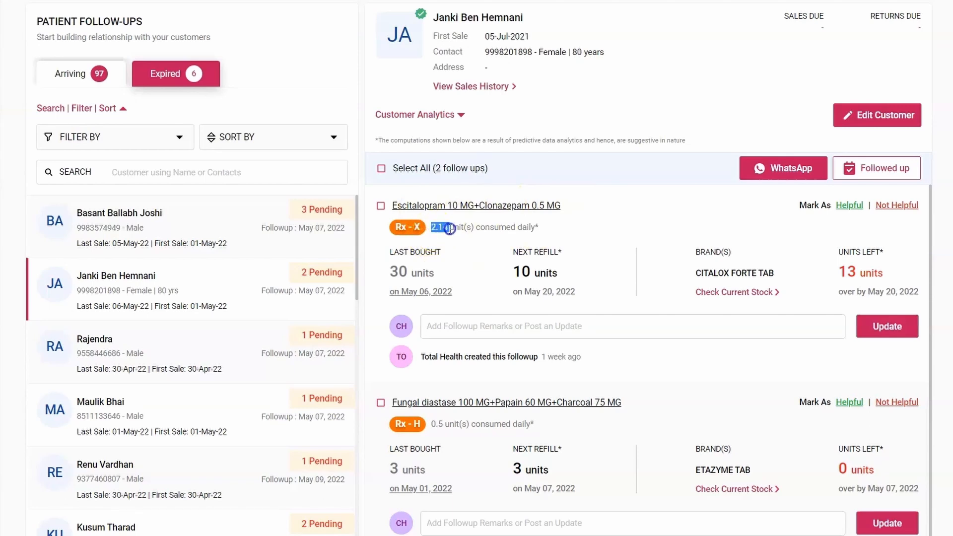
# - Examine the daily consumption, last bought quantity and next refill quantity of the Escitalopram 10 MG+Clonazepam 0.5 MG follow-up
pyautogui.moveTo(449, 229); pyautogui.dragTo(555, 232)
pyautogui.click(608, 223)
pyautogui.click(390, 275)
pyautogui.moveTo(414, 274); pyautogui.dragTo(435, 273)
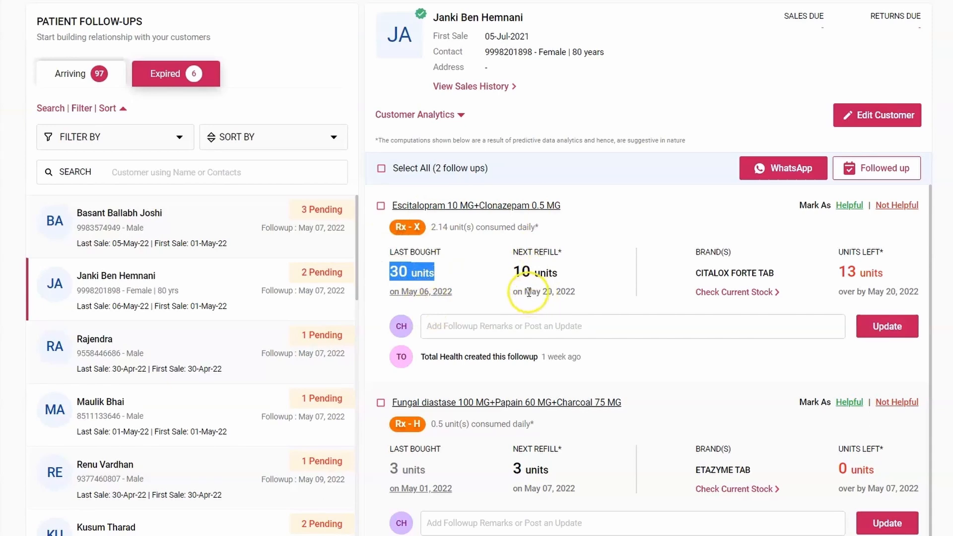
pyautogui.click(510, 274)
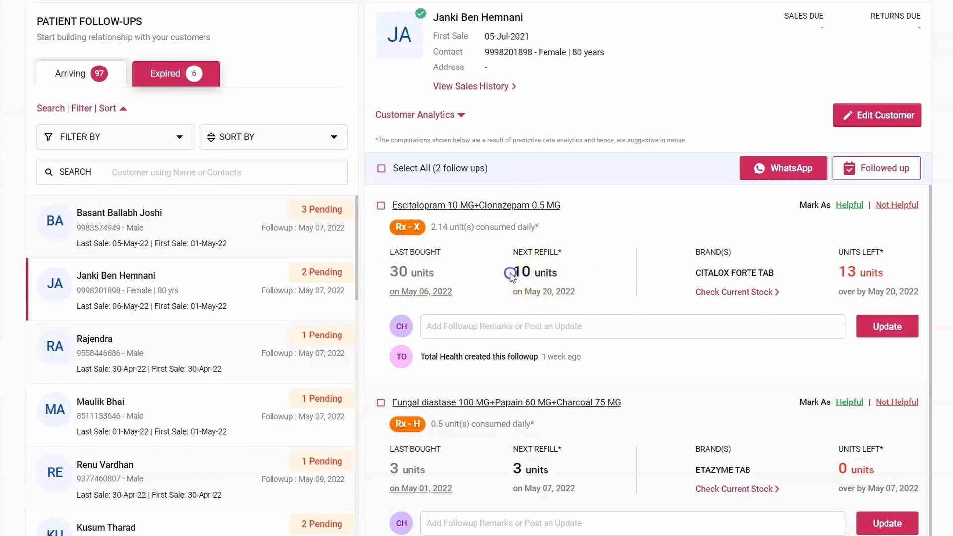
pyautogui.moveTo(510, 273); pyautogui.dragTo(565, 273)
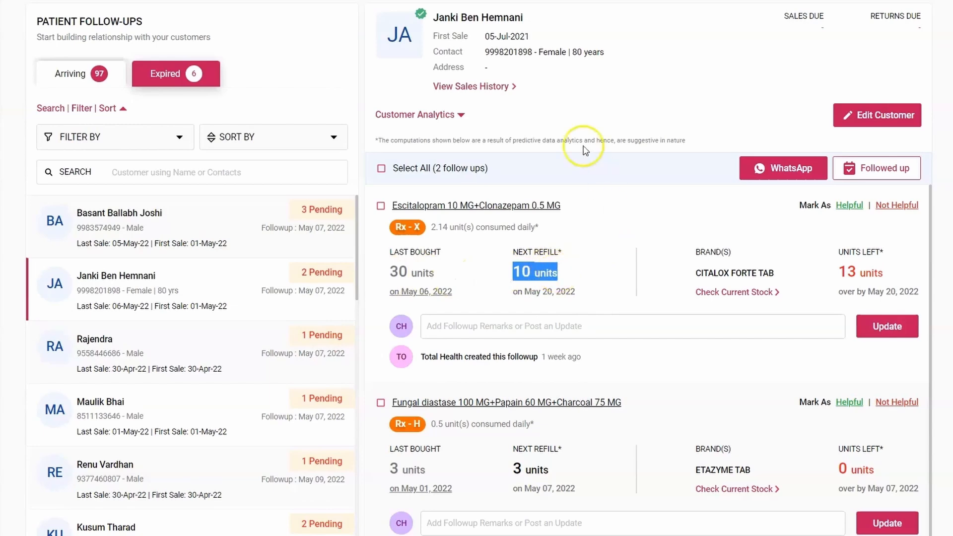
# - Review the patient's sales history, close it, and examine the brand in the Escitalopram+Clonazepam follow-up
pyautogui.click(478, 87)
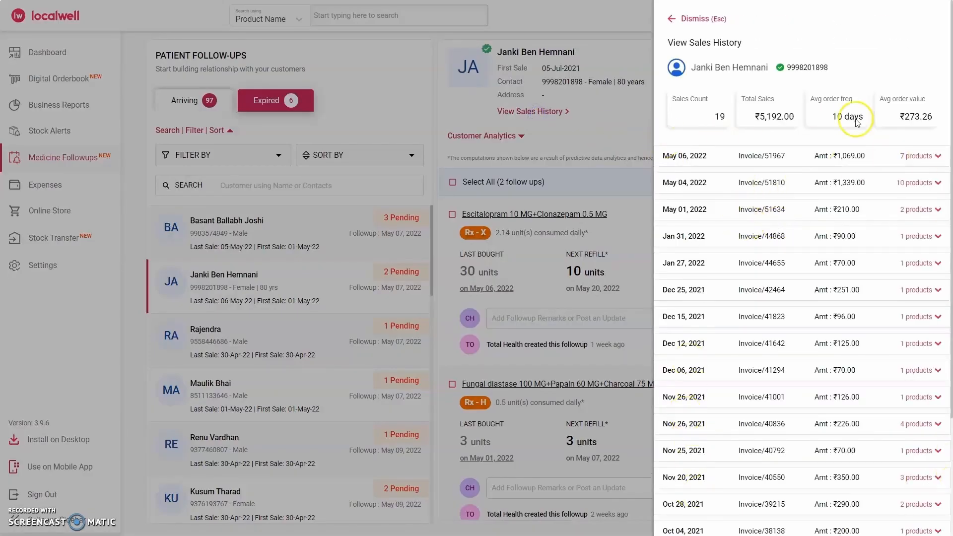
pyautogui.click(691, 19)
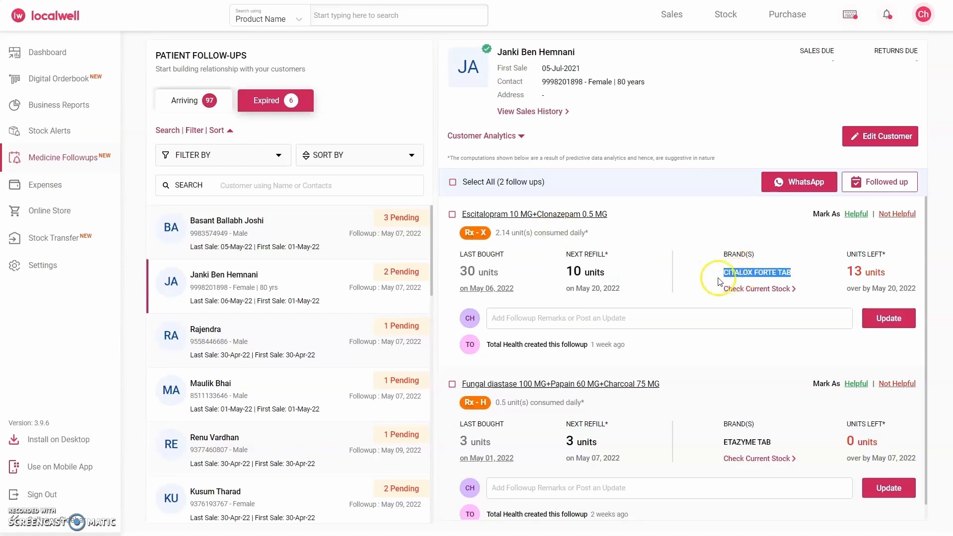
pyautogui.click(783, 254)
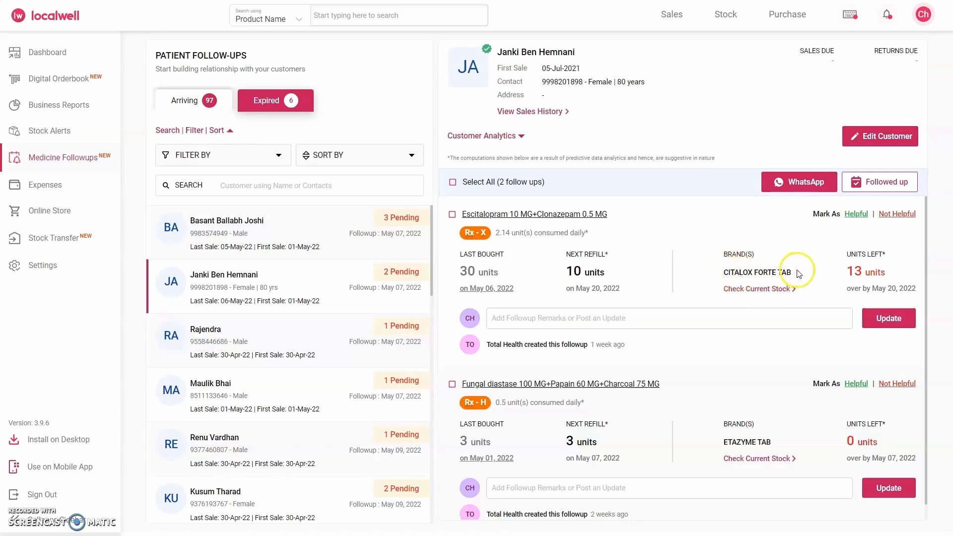
# - Check the current stock and stock substitutes of CITALOX FORTE TAB and close the stock details
pyautogui.click(767, 293)
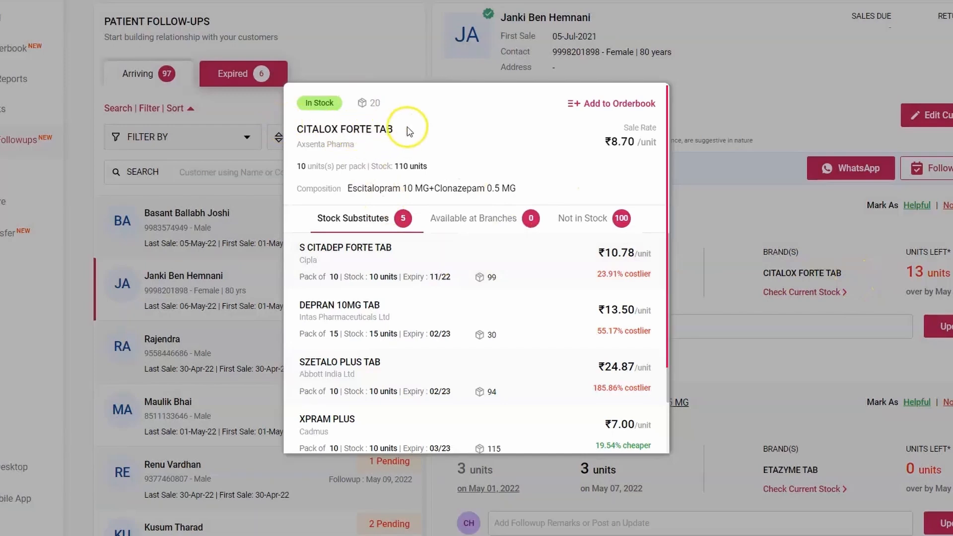
pyautogui.moveTo(295, 147); pyautogui.dragTo(356, 146)
pyautogui.click(411, 155)
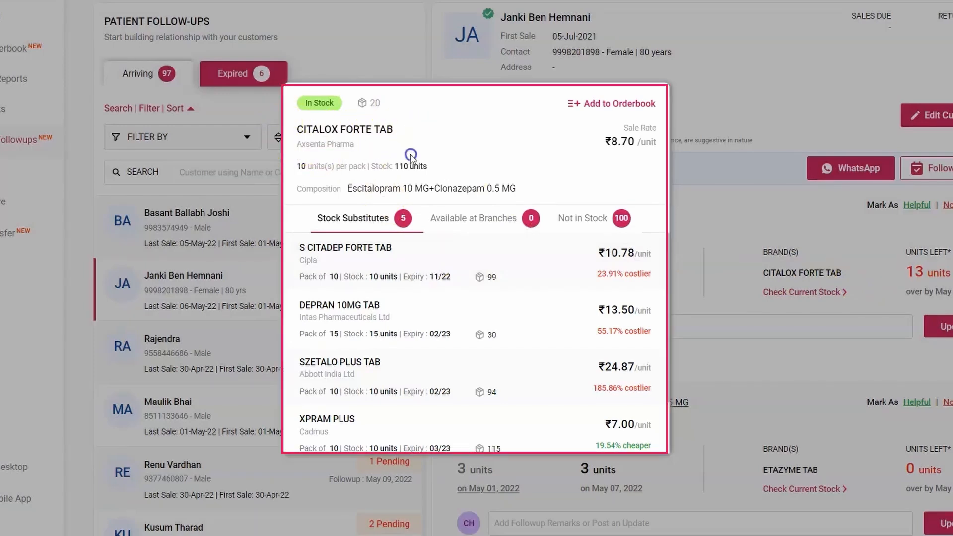
pyautogui.scroll(-2, 365, 300)
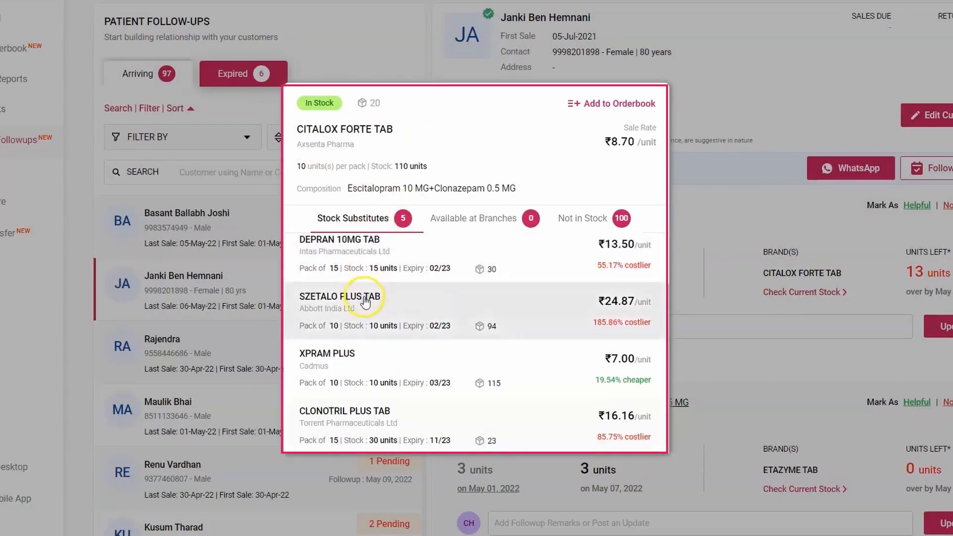
pyautogui.scroll(2, 388, 348)
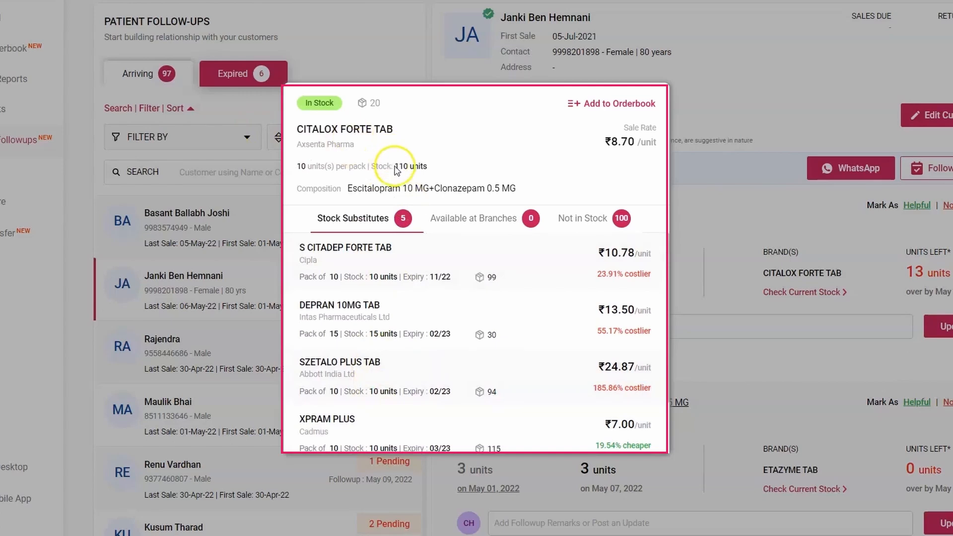
pyautogui.moveTo(399, 166); pyautogui.dragTo(438, 168)
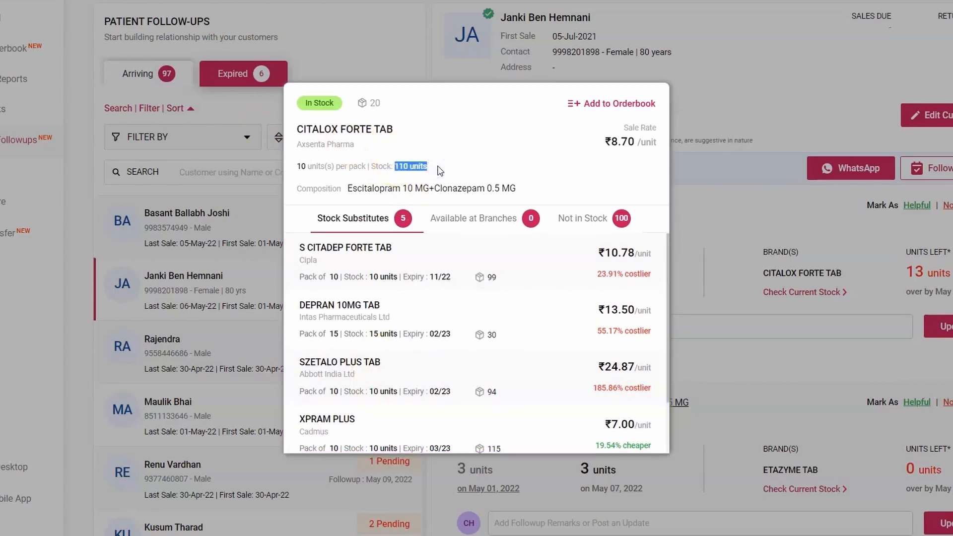
pyautogui.click(438, 167)
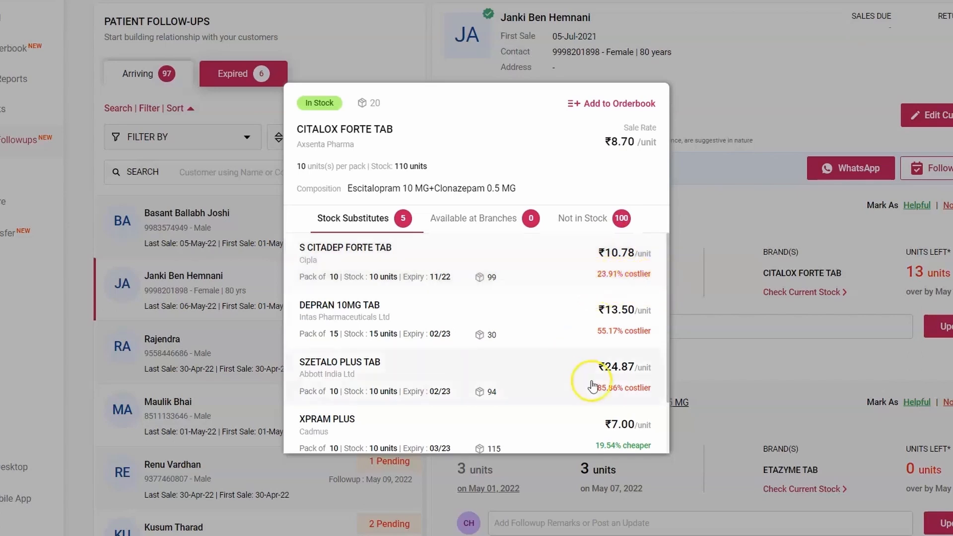
pyautogui.scroll(-1, 669, 329)
pyautogui.scroll(1, 617, 298)
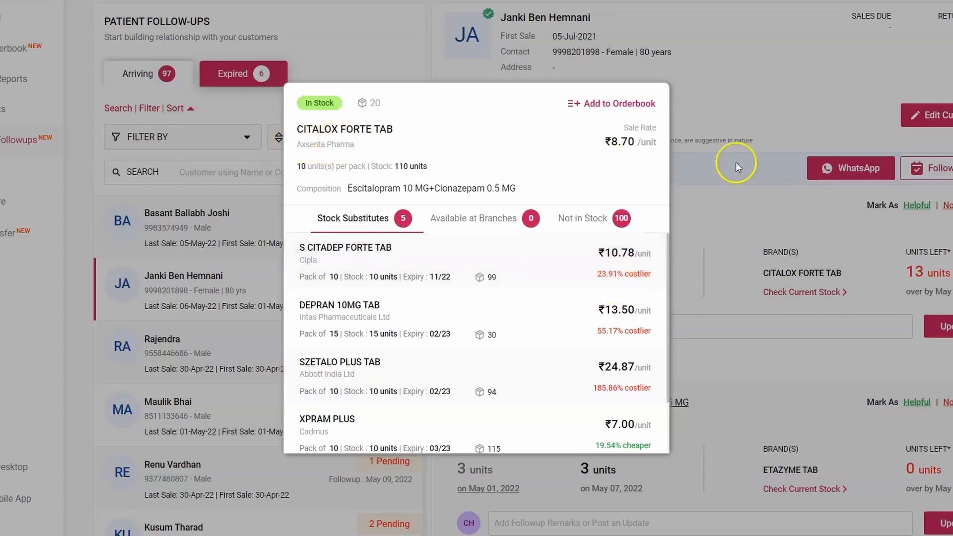
pyautogui.click(774, 119)
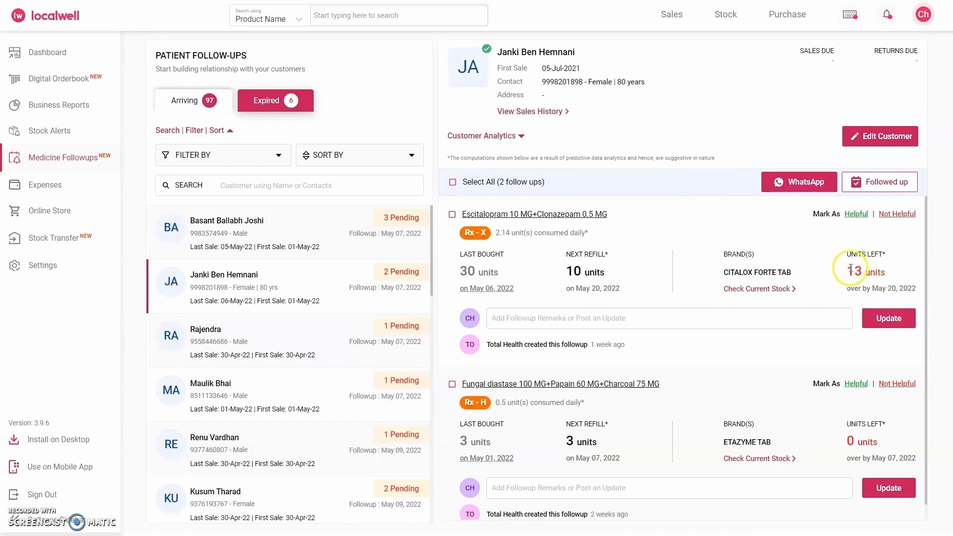
# - Examine the units left in the Escitalopram+Clonazepam follow-up and mark that follow-up as Helpful
pyautogui.moveTo(846, 271); pyautogui.dragTo(887, 276)
pyautogui.click(838, 276)
pyautogui.moveTo(844, 271); pyautogui.dragTo(899, 277)
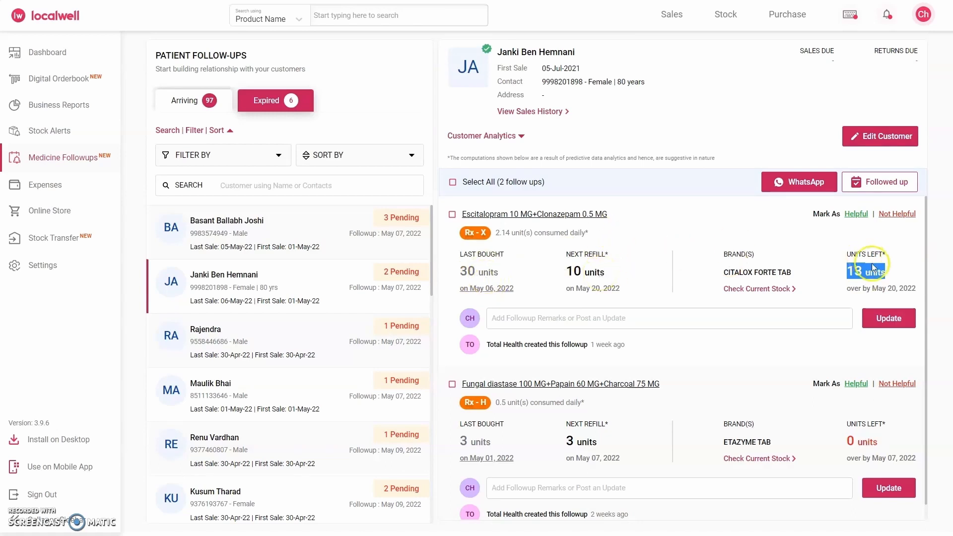
pyautogui.click(891, 272)
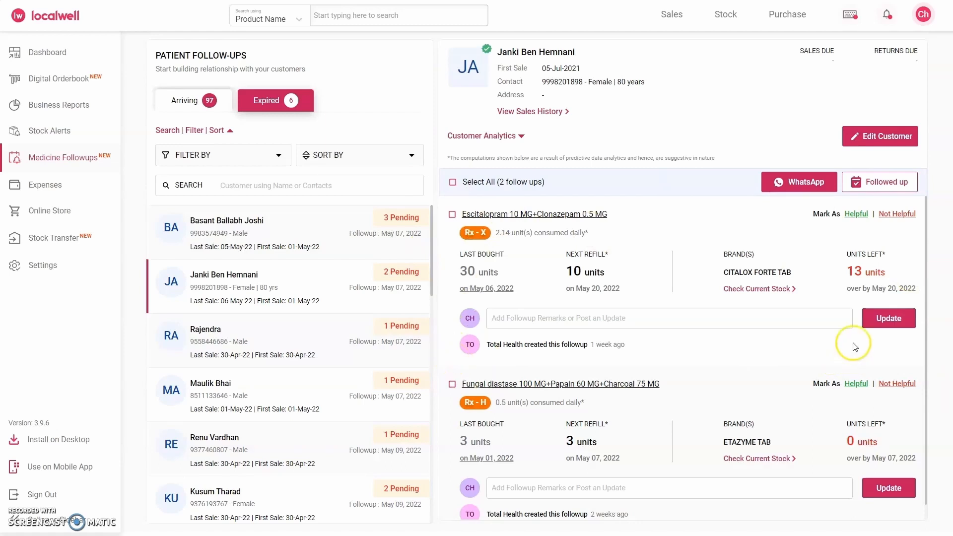
pyautogui.click(860, 219)
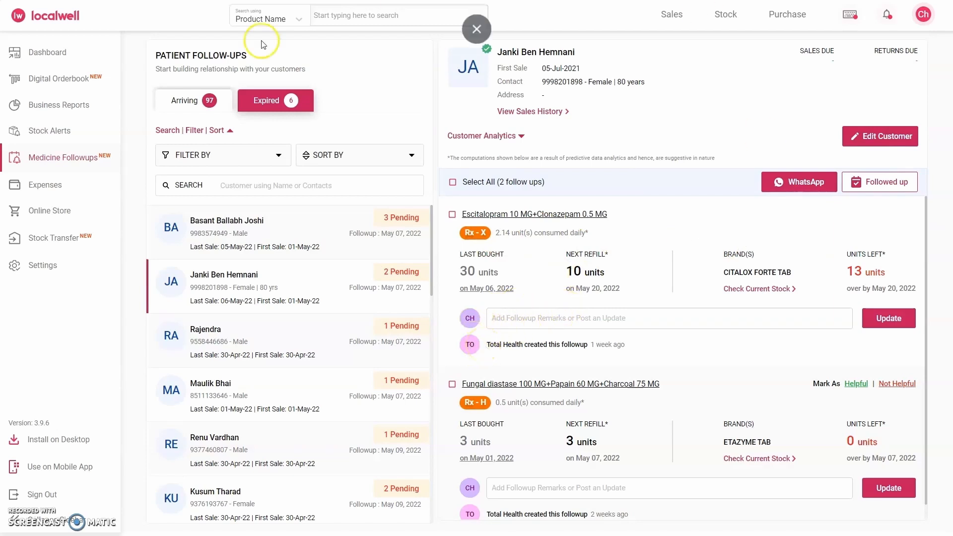
# - Post the remark "This Customer is not in Town. She is in Mumbai" on the Escitalopram+Clonazepam follow-up and delete it
pyautogui.click(535, 324)
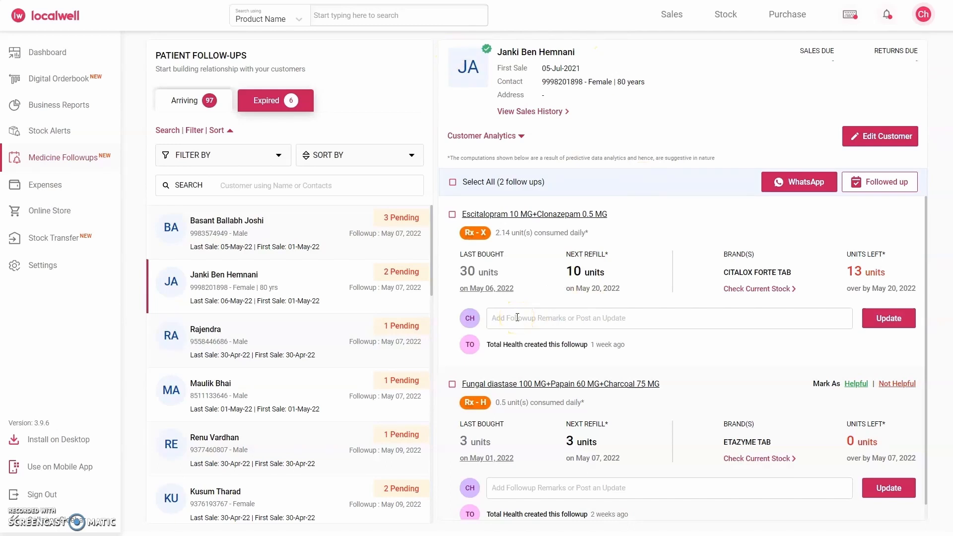
pyautogui.write('This Customer is not in Town. She is in Mum')
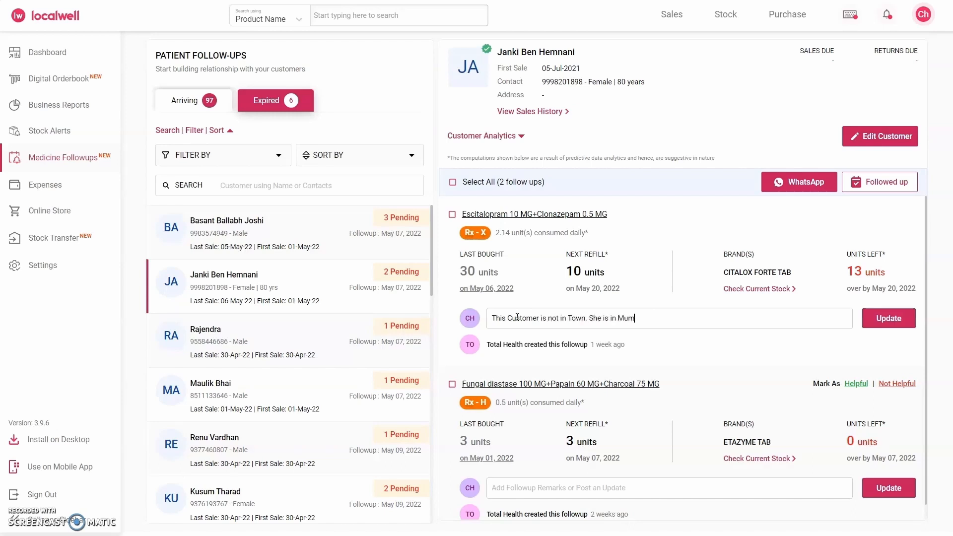
pyautogui.write('bai')
pyautogui.click(891, 317)
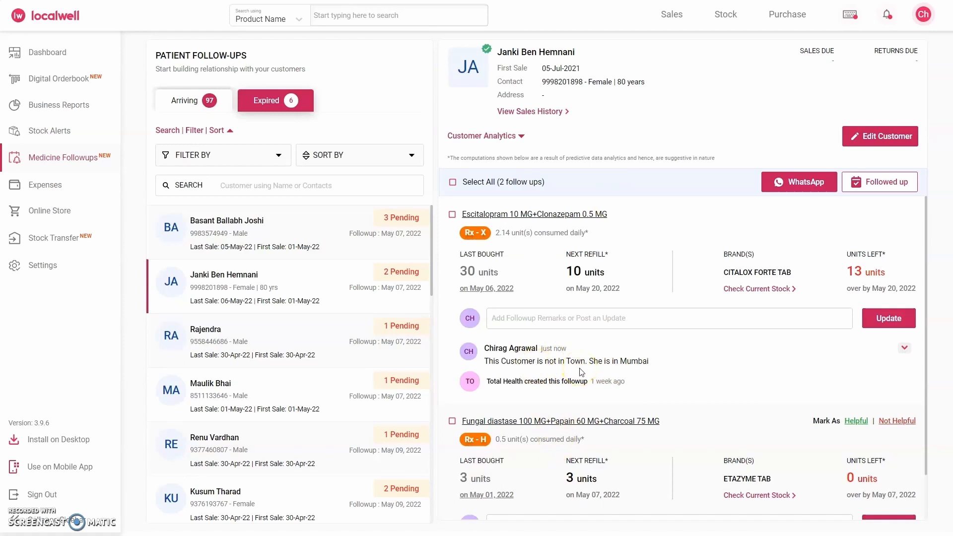
pyautogui.click(899, 348)
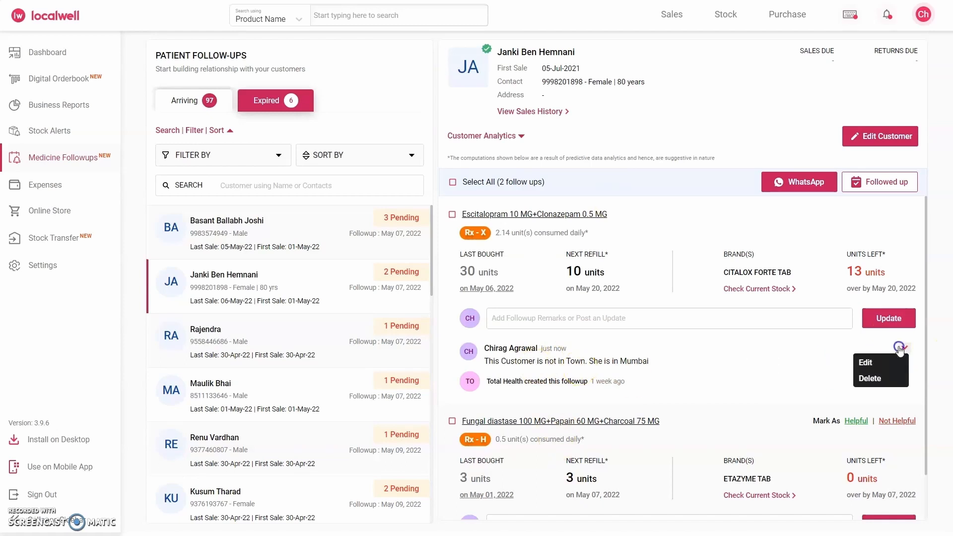
pyautogui.click(875, 378)
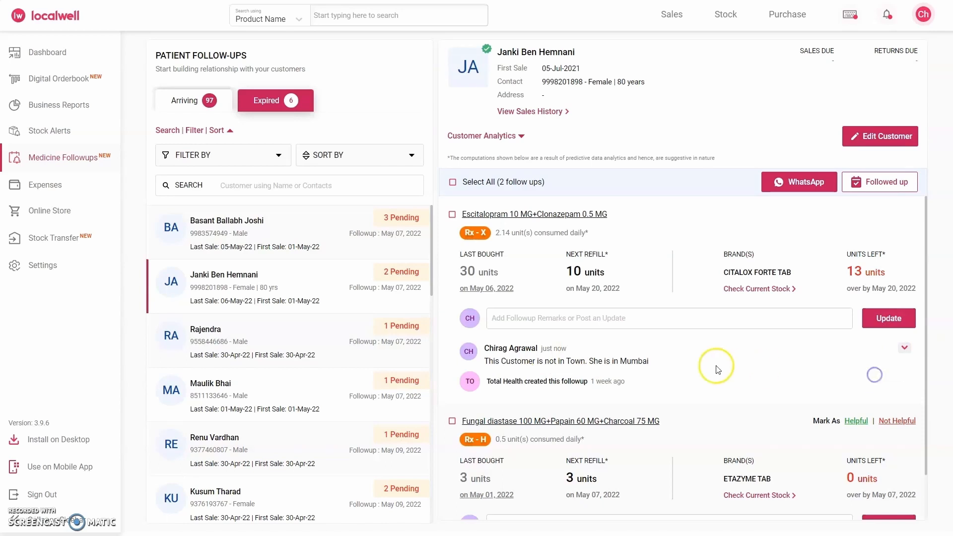
# - Select all of the patient's follow-ups and clear the selection again
pyautogui.scroll(-1, 549, 277)
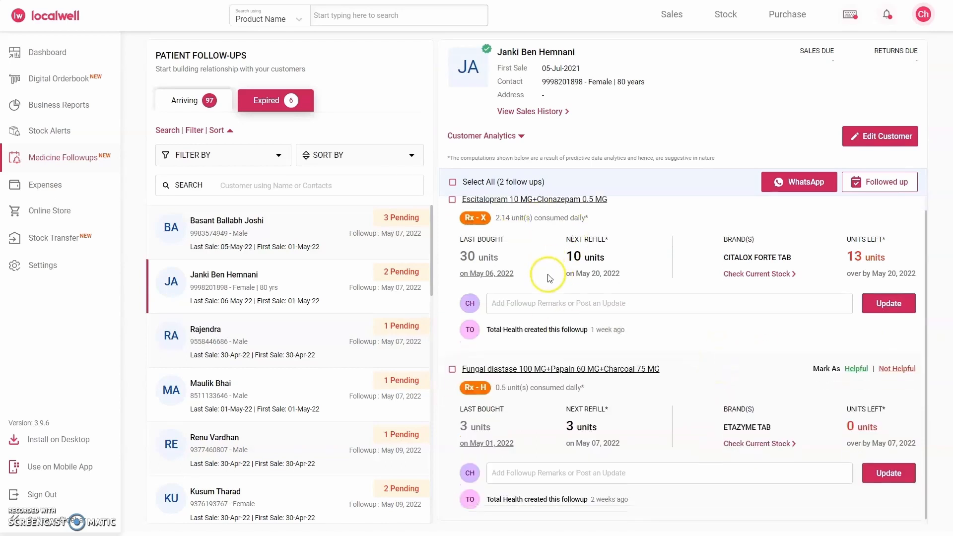
pyautogui.scroll(1, 552, 412)
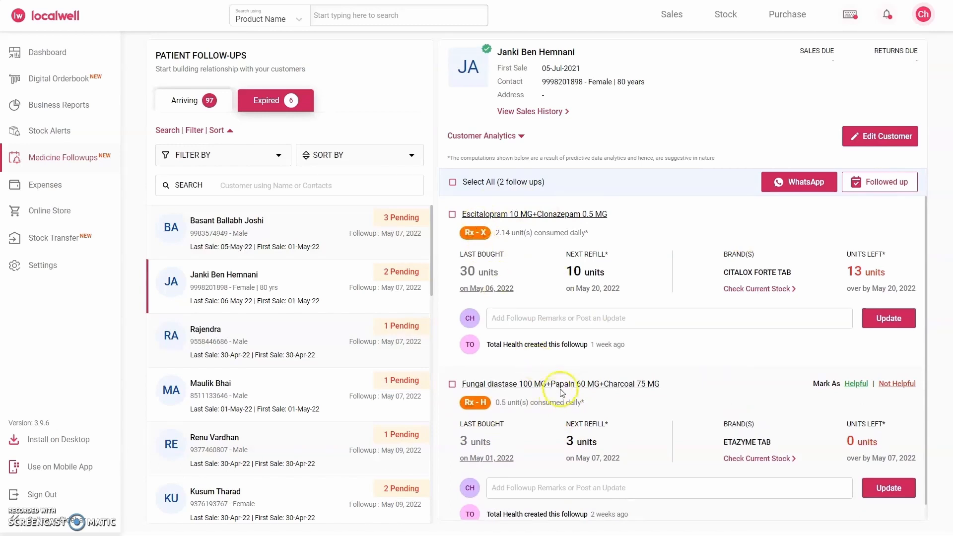
pyautogui.click(453, 182)
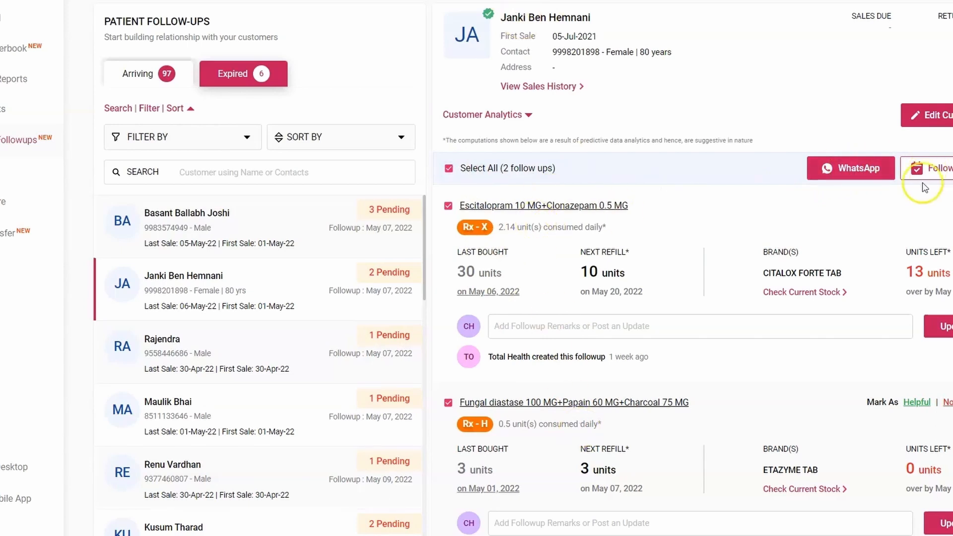
pyautogui.click(447, 170)
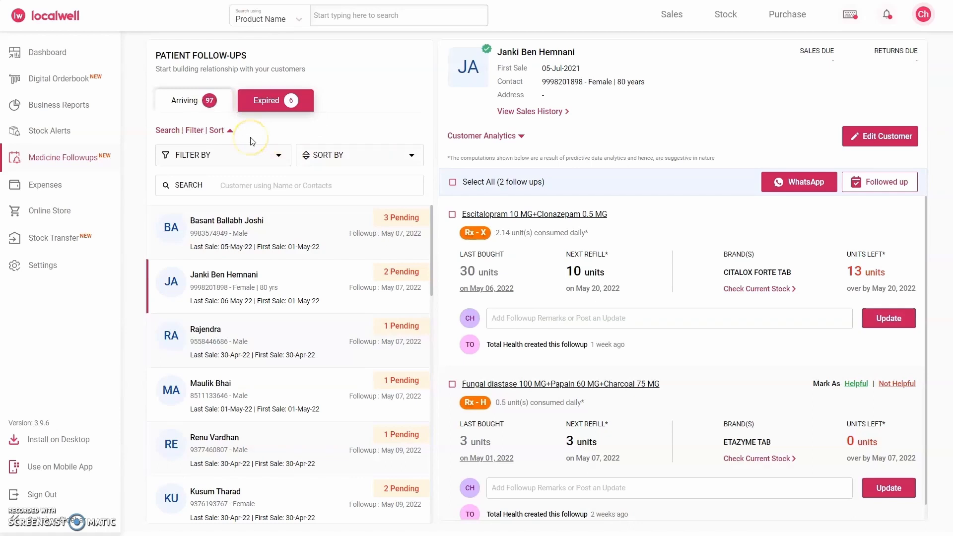
# - Switch the patient follow-ups to the arriving list and show the first patient's details
pyautogui.click(274, 104)
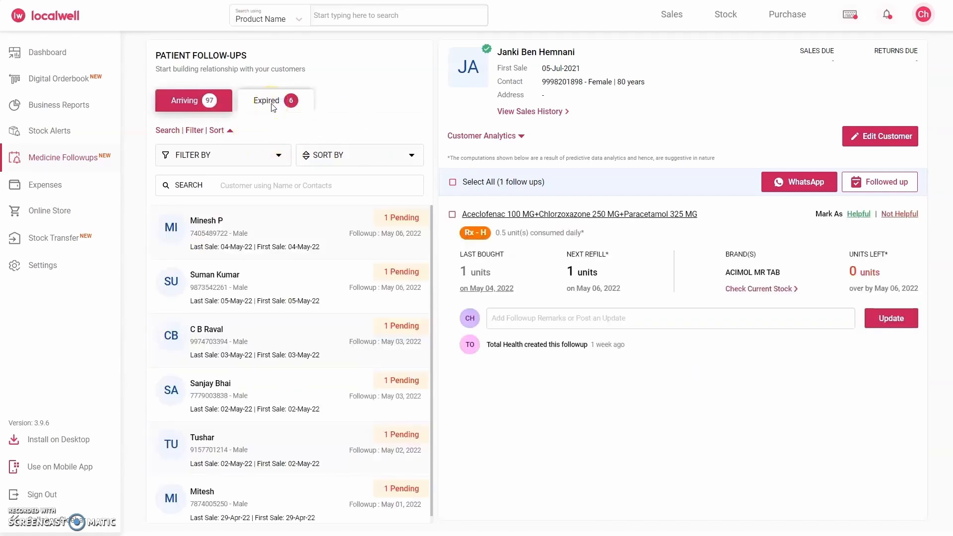
pyautogui.click(220, 261)
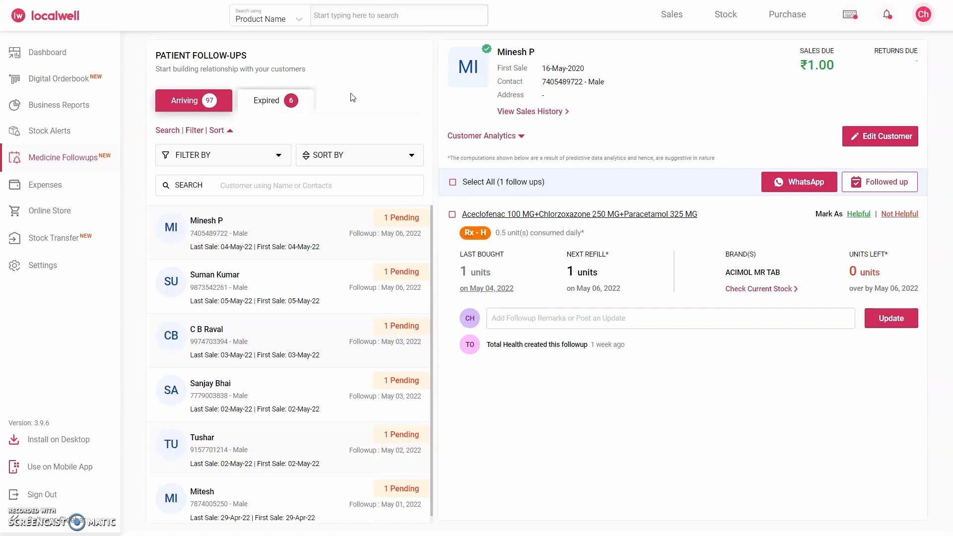
pyautogui.click(569, 141)
pyautogui.click(392, 111)
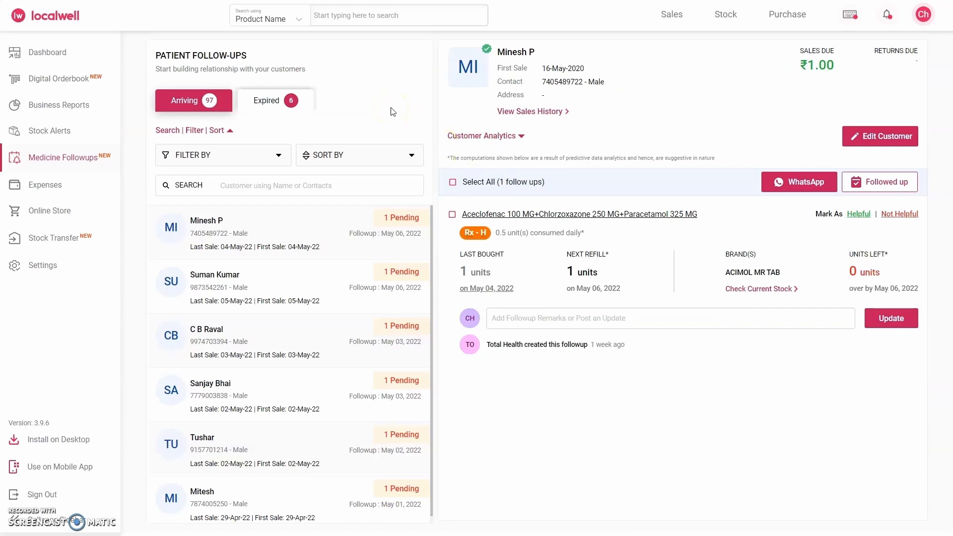